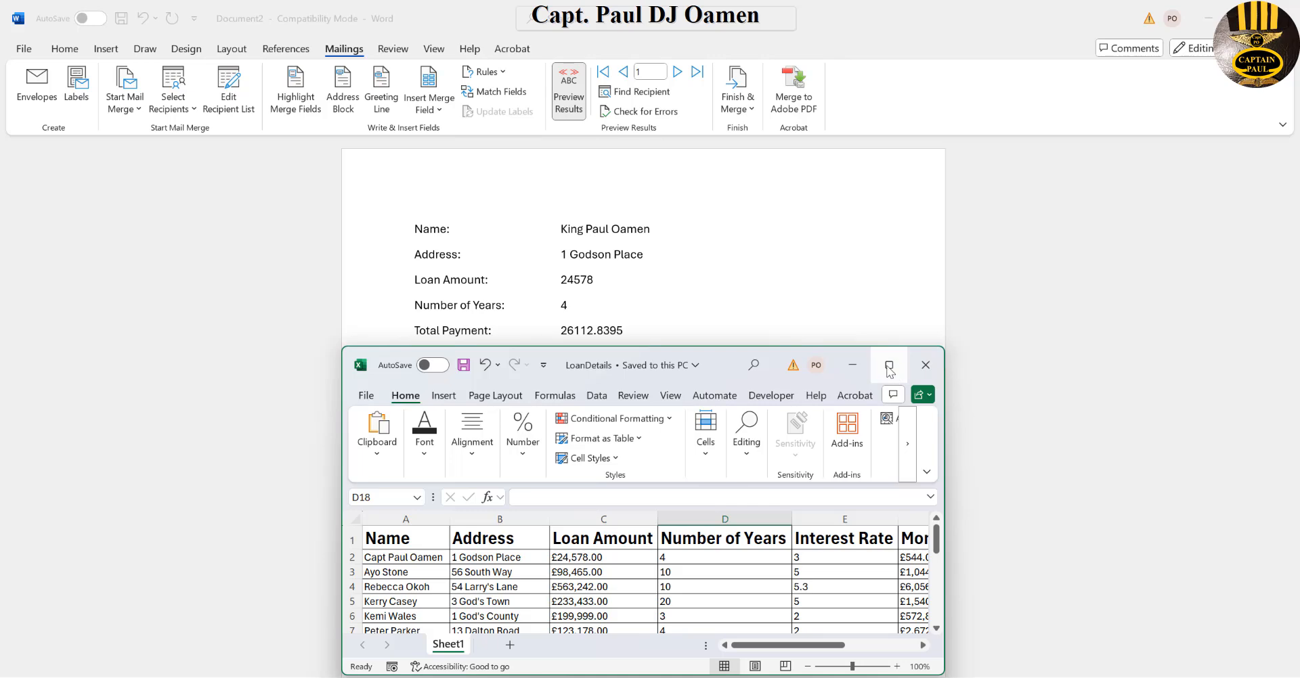
- View the loan table in the LoanDetails workbook, and switch back to Word to preview the merged recipients up to record 8
{"action": "left_click", "coordinate": [889, 365]}
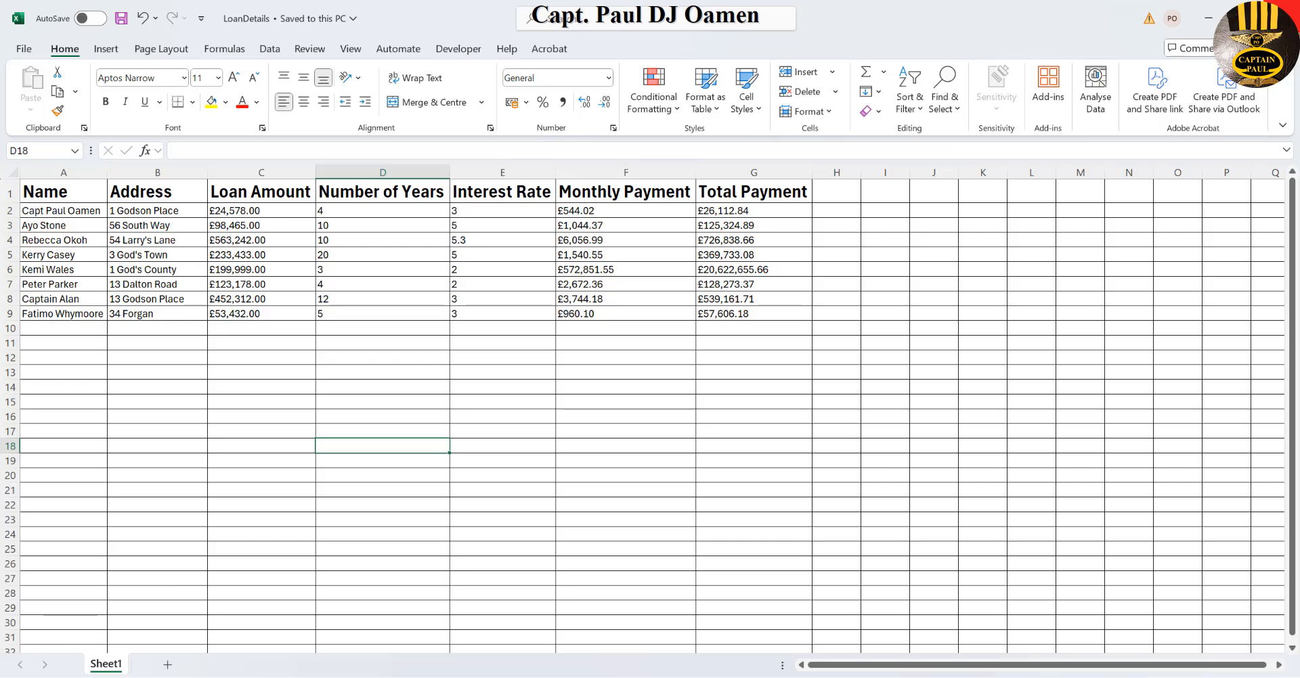
{"action": "key", "text": "alt+Tab"}
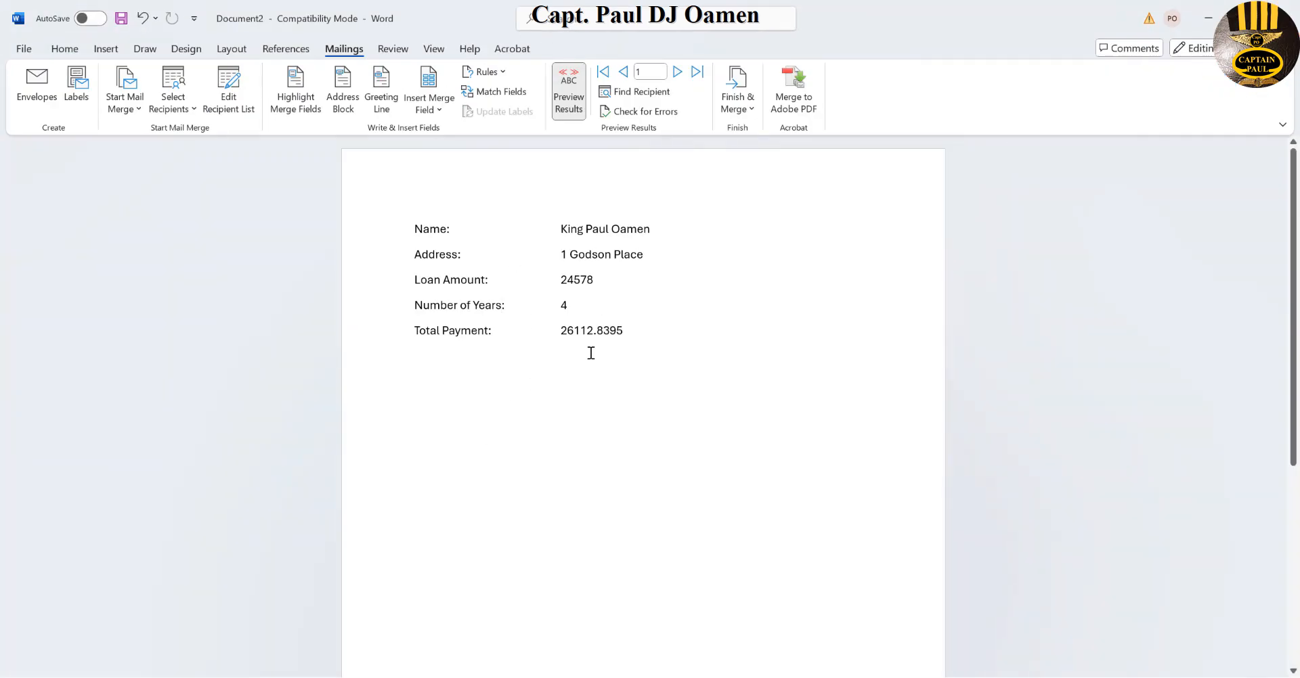
{"action": "left_click", "coordinate": [576, 91]}
{"action": "left_click", "coordinate": [575, 91]}
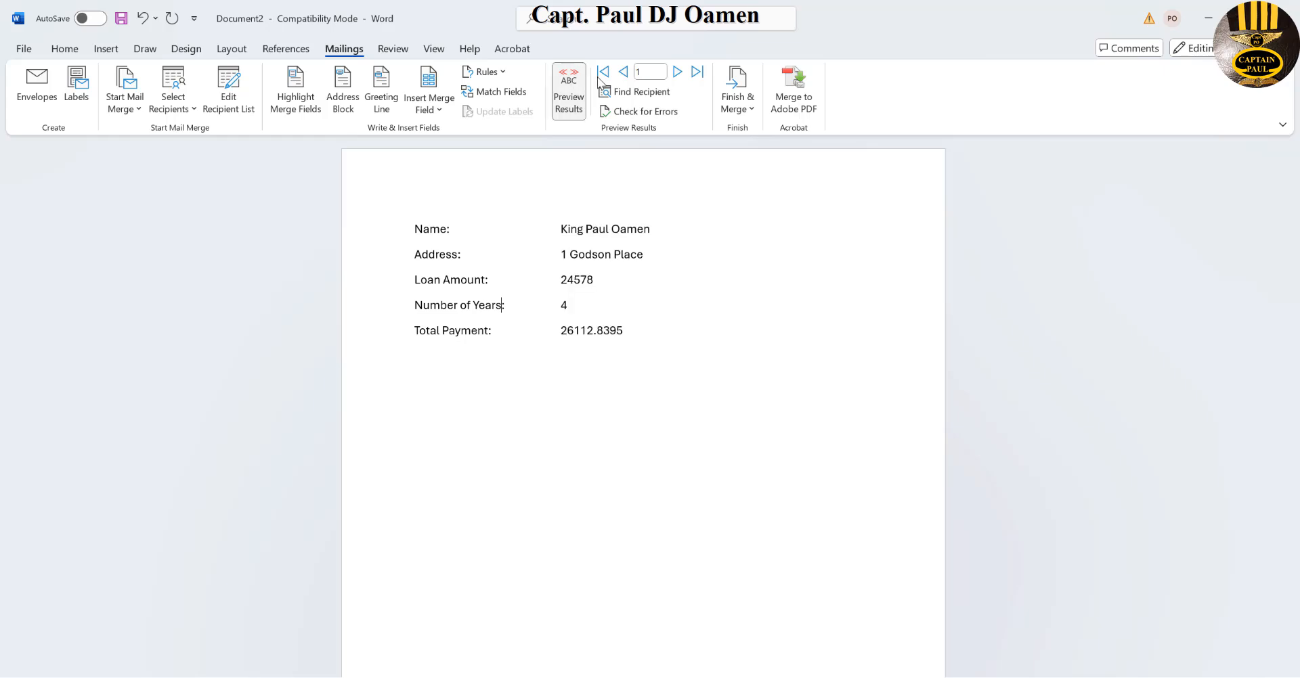
{"action": "left_click", "coordinate": [677, 72]}
{"action": "left_click", "coordinate": [677, 71]}
{"action": "left_click", "coordinate": [677, 71]}
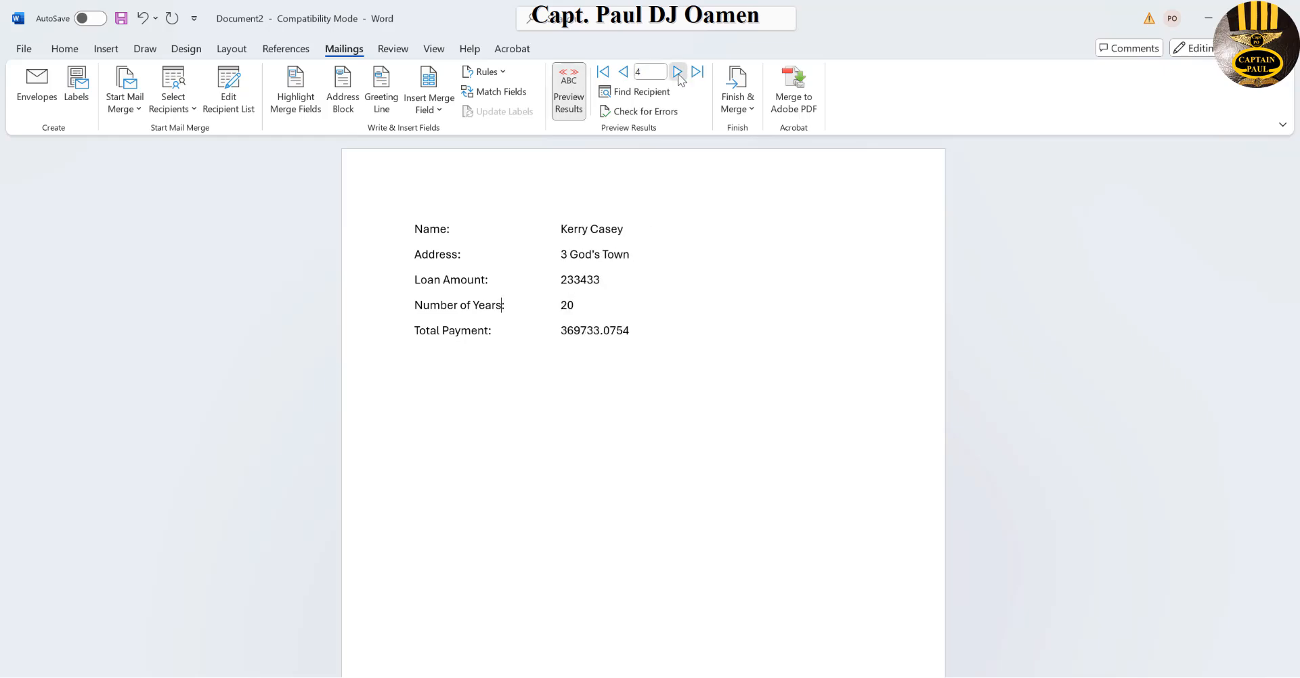
{"action": "left_click", "coordinate": [677, 71]}
{"action": "left_click", "coordinate": [677, 72]}
{"action": "left_click", "coordinate": [677, 72]}
{"action": "left_click", "coordinate": [677, 71]}
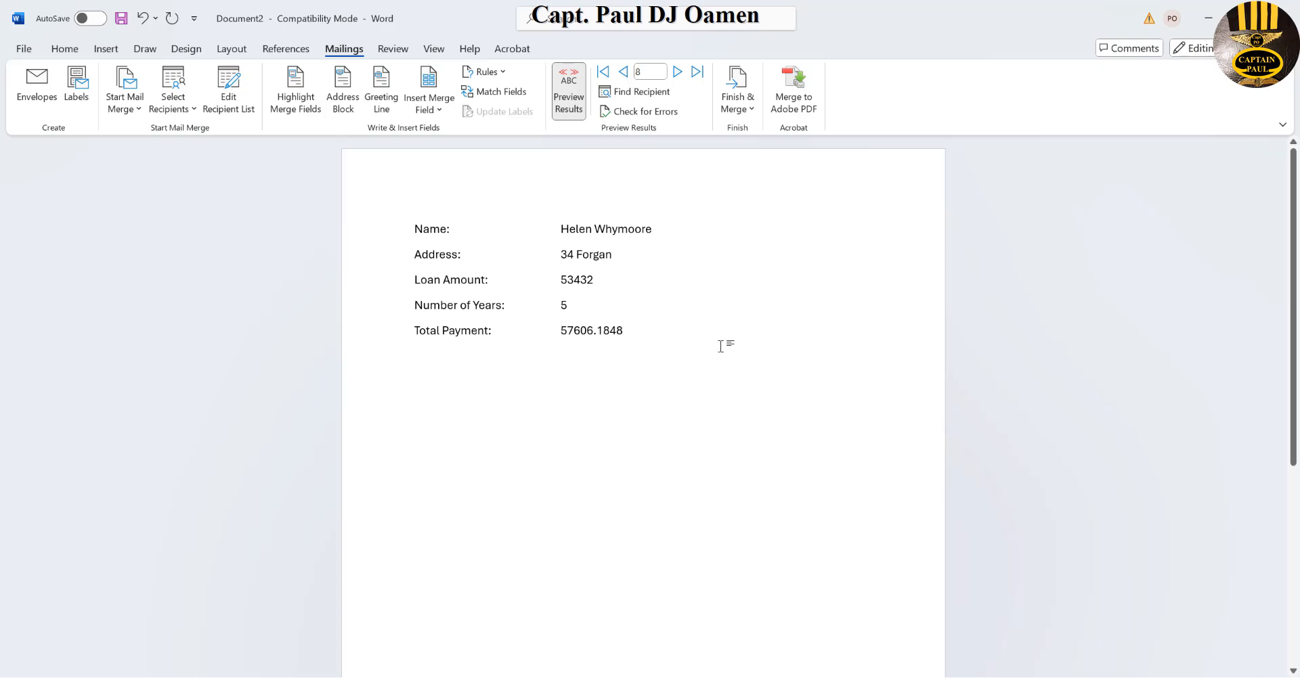
- Create a new blank Word document
{"action": "left_click", "coordinate": [24, 50]}
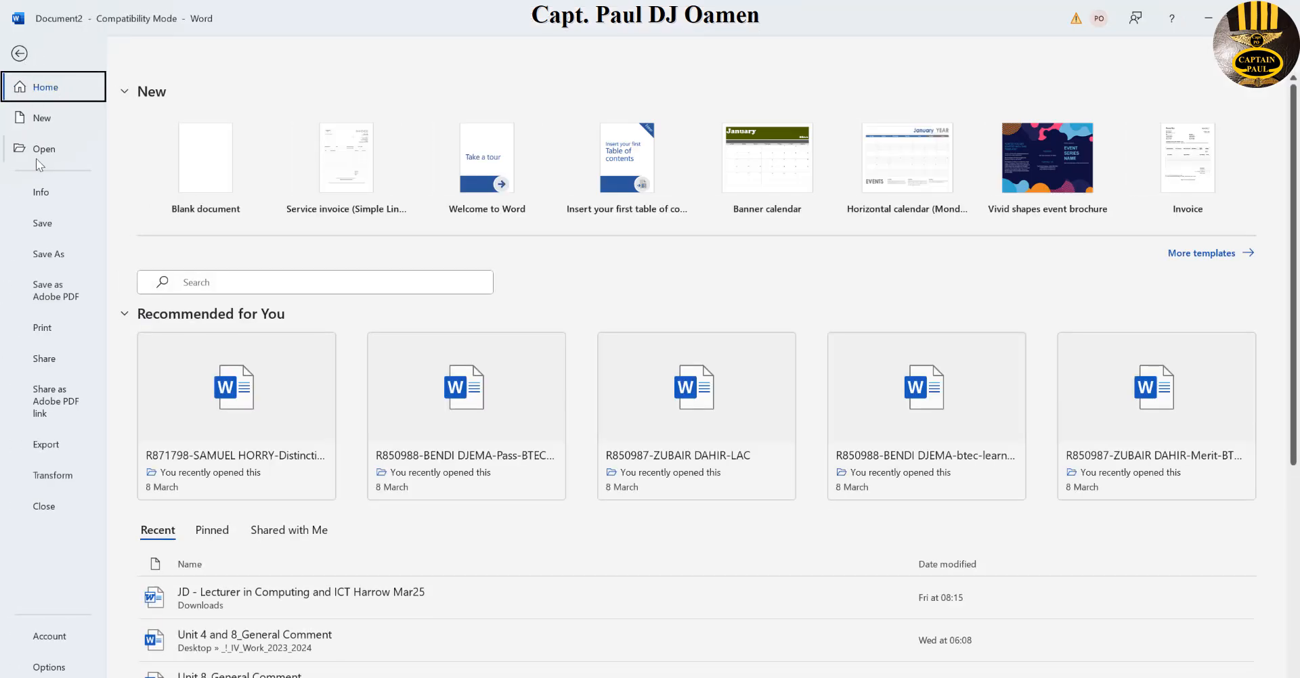
{"action": "left_click", "coordinate": [44, 123]}
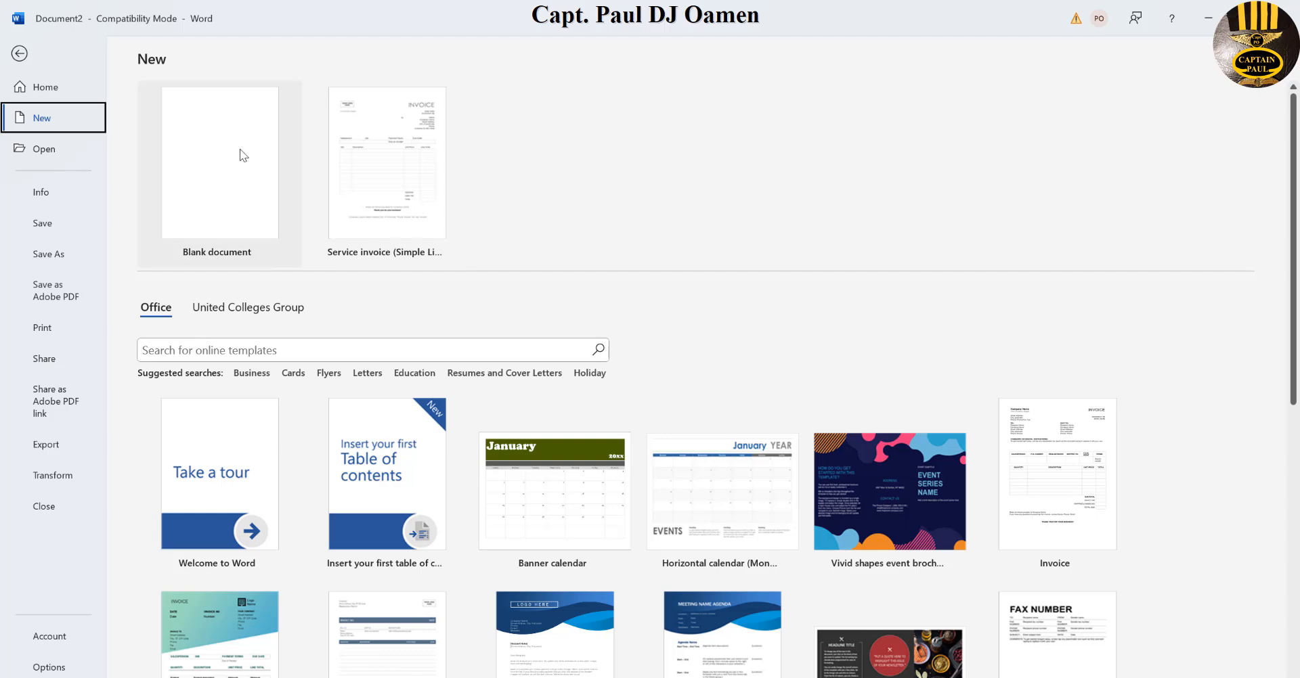
{"action": "left_click", "coordinate": [239, 150]}
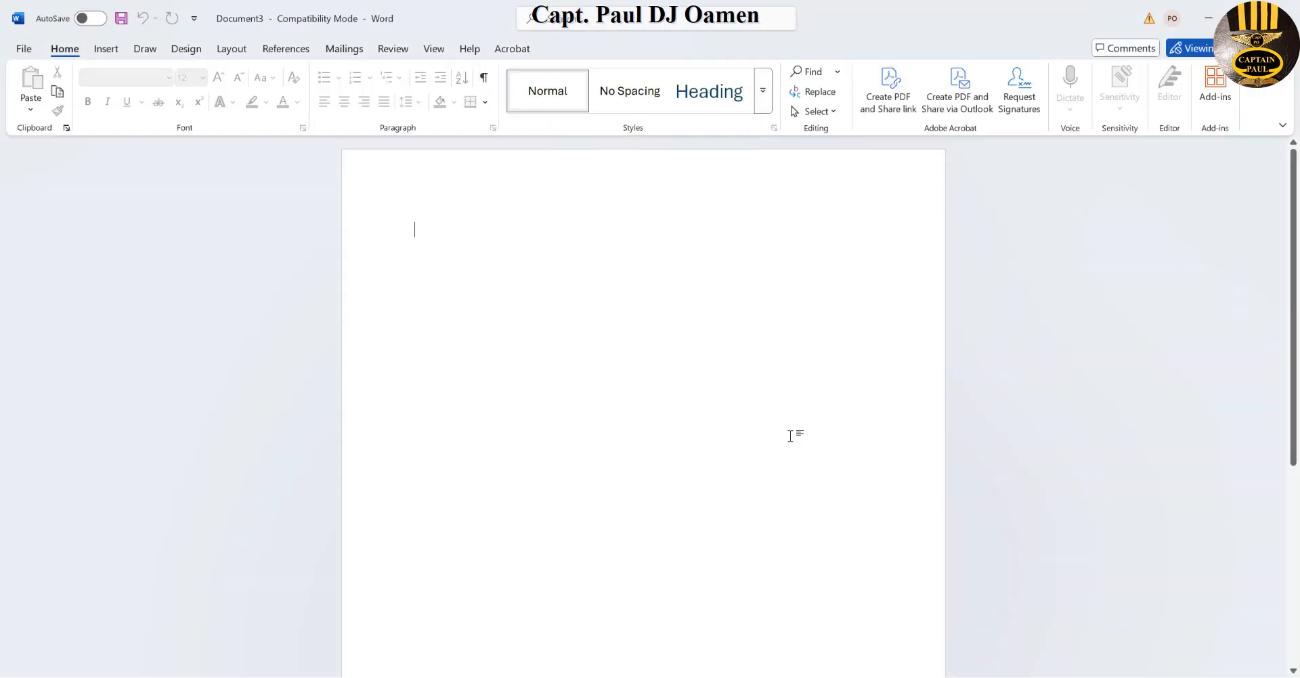
- Switch to Document2, the merged document, and close it without saving the changes
{"action": "mouse_move", "coordinate": [381, 676]}
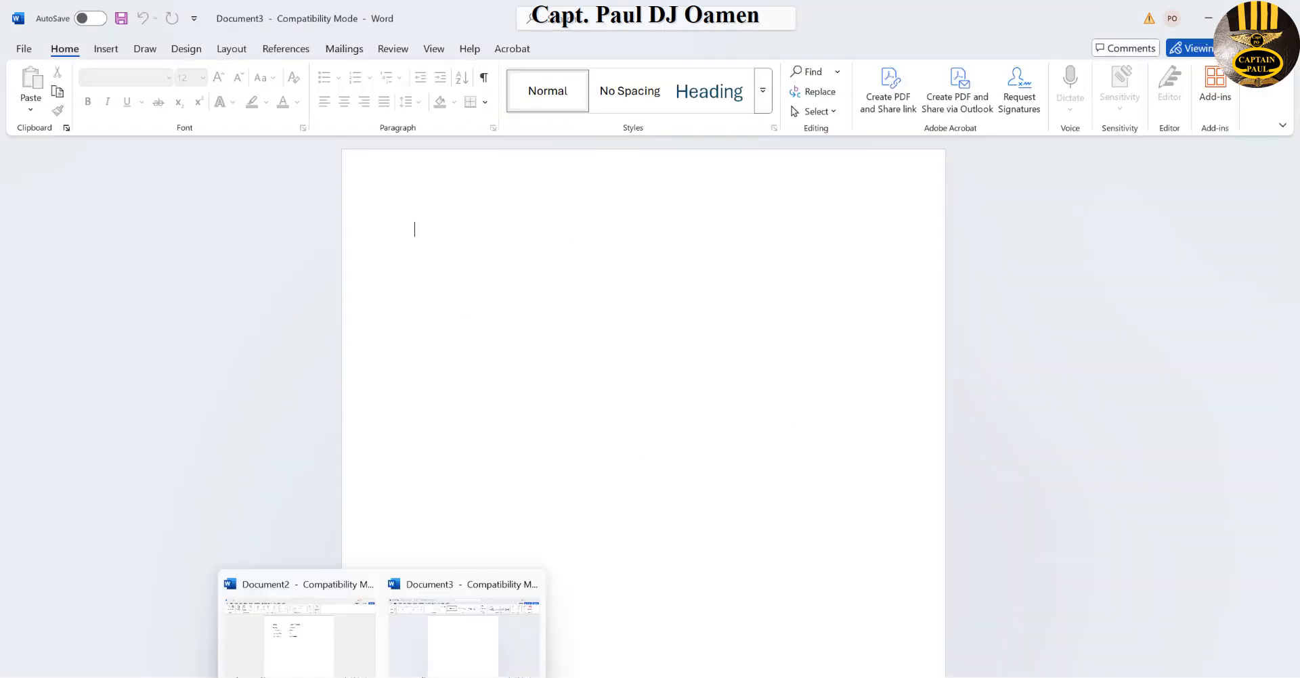
{"action": "left_click", "coordinate": [322, 658]}
{"action": "key", "text": "ctrl+w"}
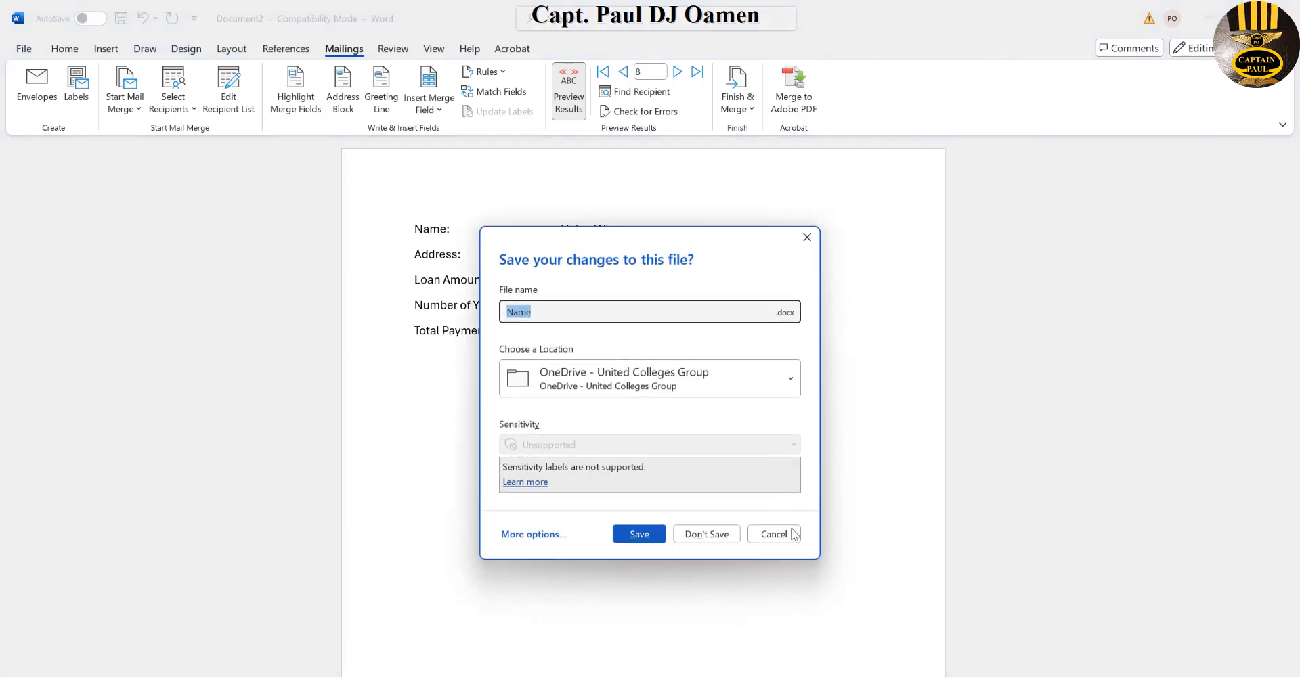
{"action": "left_click", "coordinate": [706, 534]}
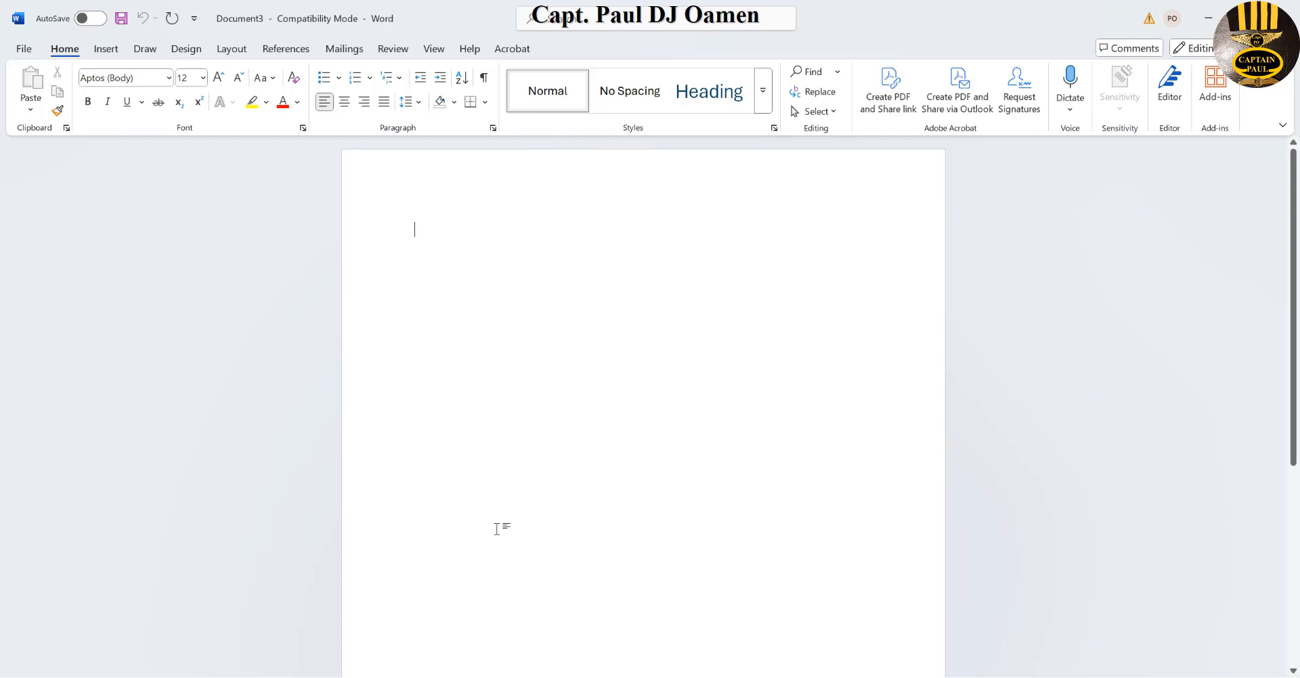
- Open the LoanDetails workbook from the Documents folder in File Explorer
{"action": "key", "text": "super+e"}
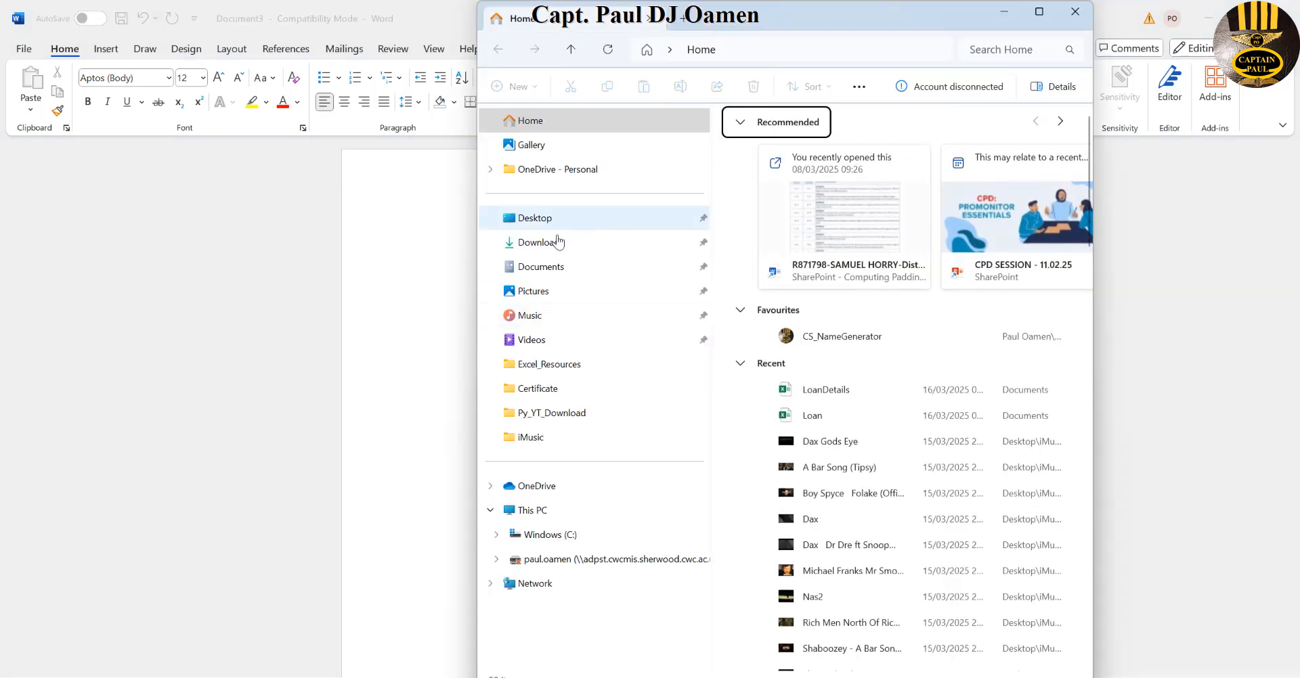
{"action": "left_click", "coordinate": [540, 268]}
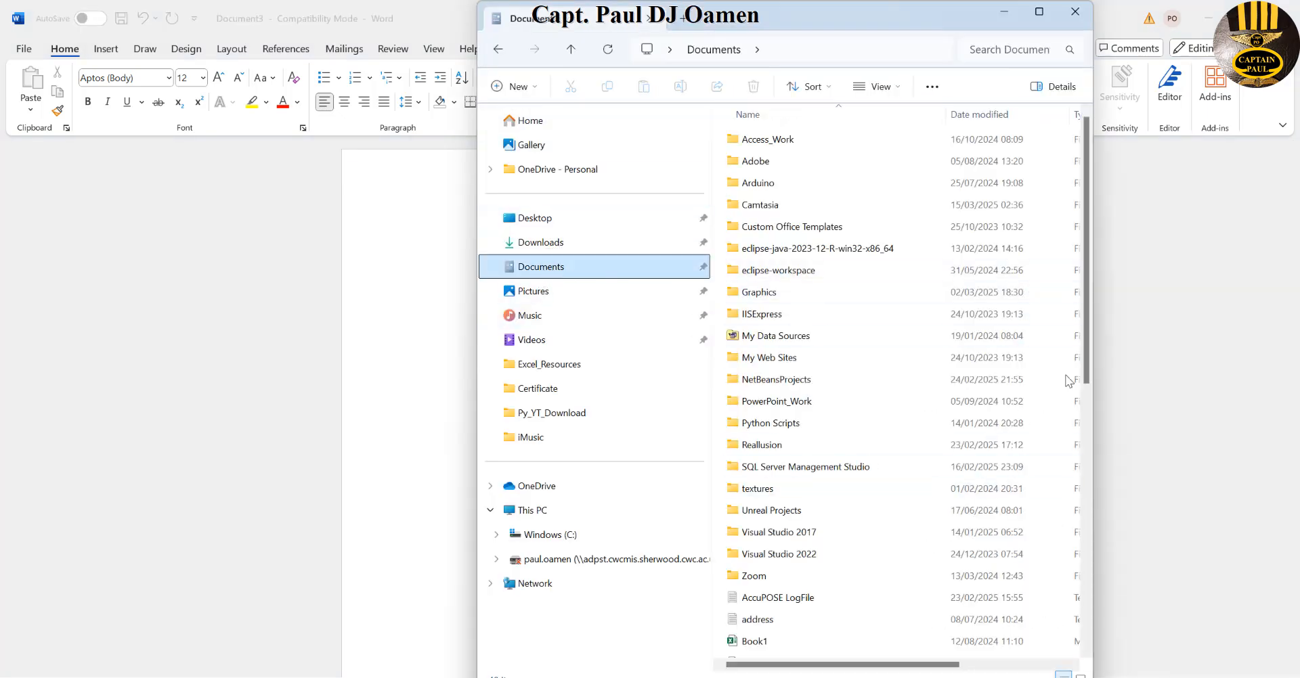
{"action": "left_click_drag", "start_coordinate": [1092, 327], "coordinate": [1087, 557]}
{"action": "left_click", "coordinate": [765, 415]}
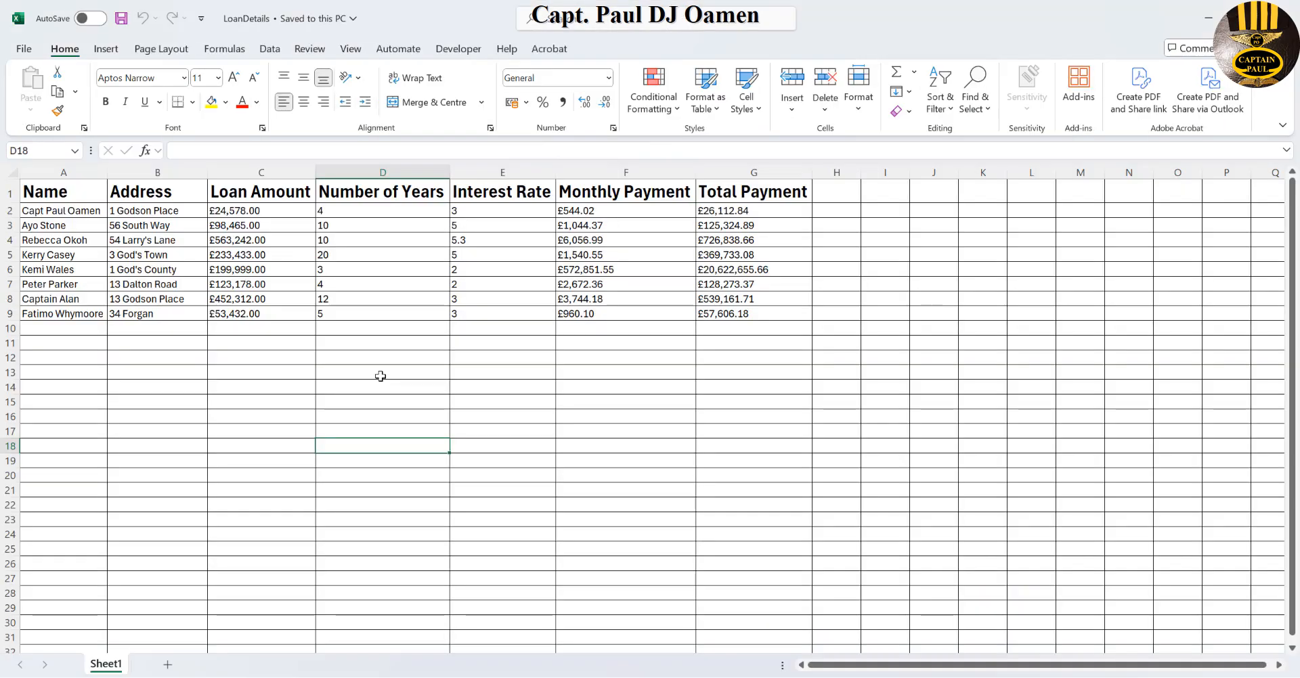
- Examine the columns and rows of the loan table, minimize the workbook and close File Explorer to return to the blank Word document
{"action": "left_click", "coordinate": [380, 375]}
{"action": "key", "text": "super+z"}
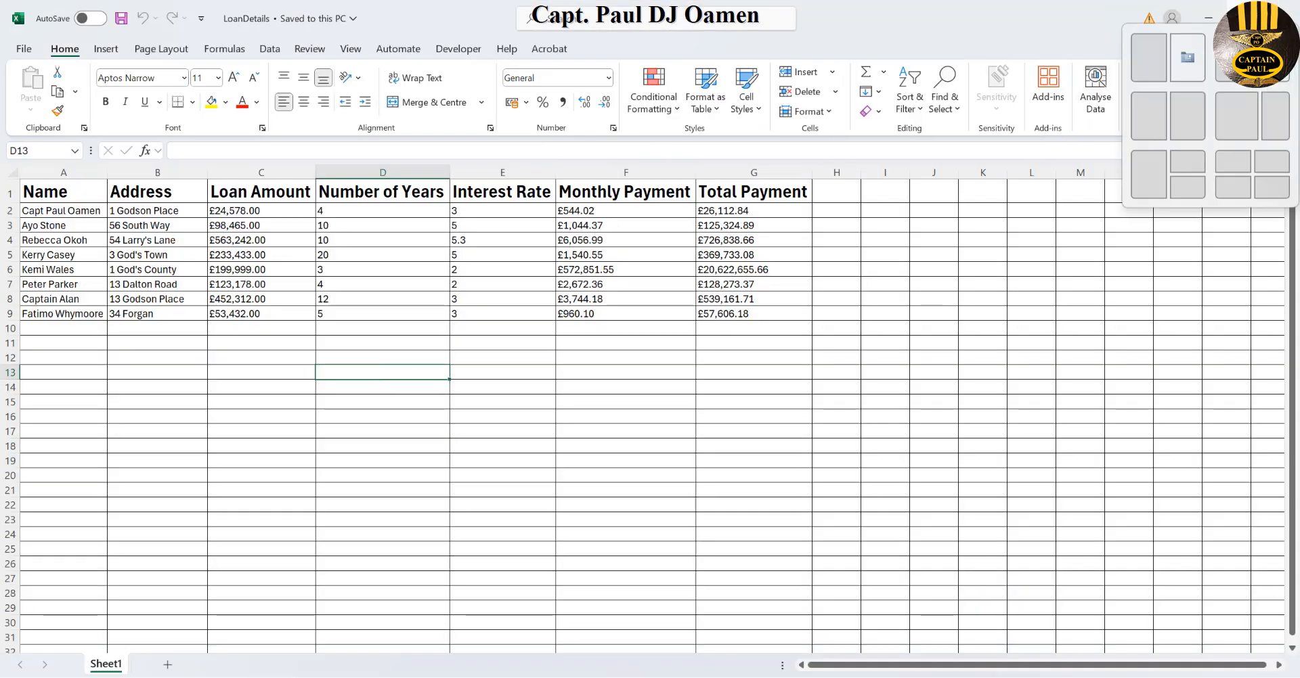
{"action": "key", "text": "Escape"}
{"action": "left_click_drag", "start_coordinate": [43, 195], "coordinate": [752, 299]}
{"action": "left_click", "coordinate": [1208, 18]}
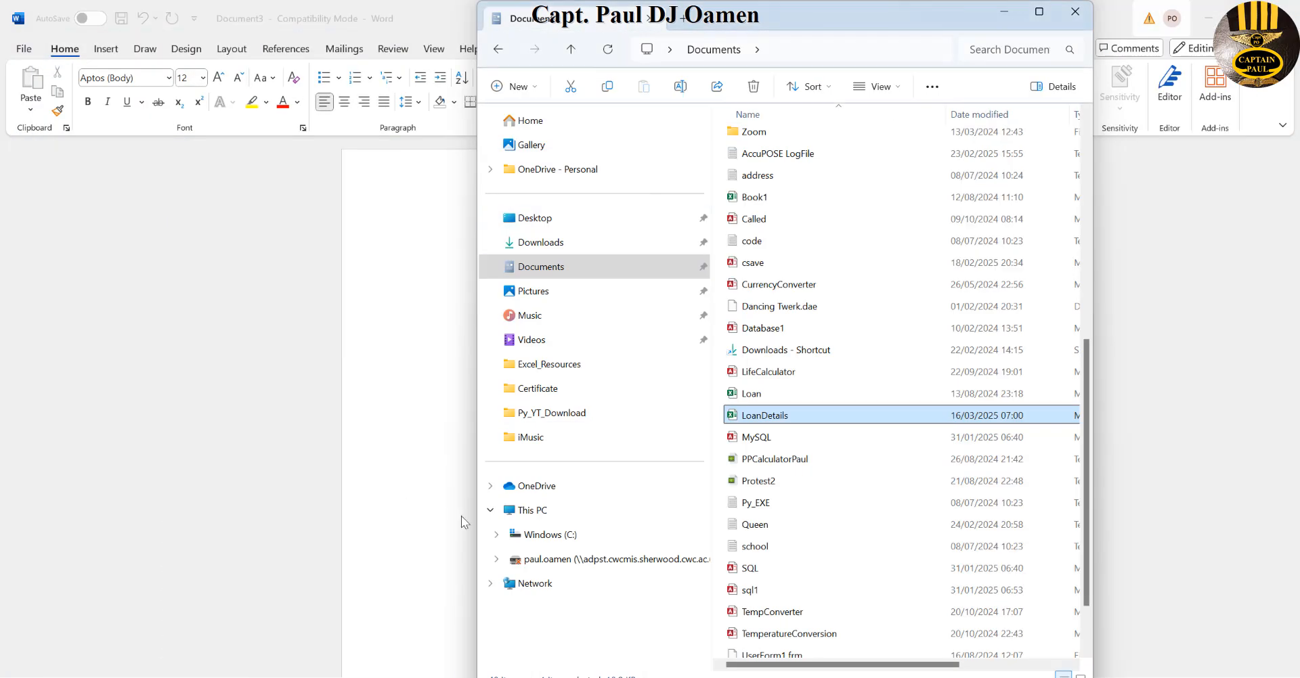
{"action": "left_click", "coordinate": [1074, 12]}
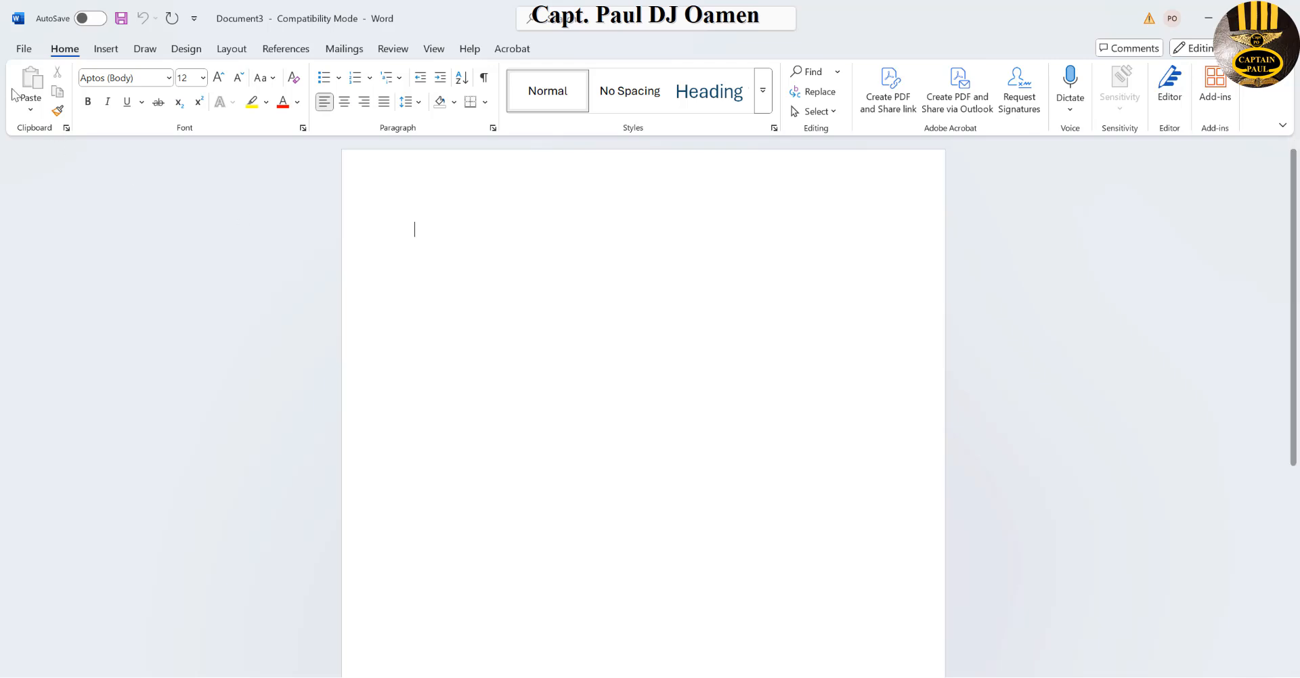
- Start a mail merge of the Letters type in the blank document
{"action": "left_click", "coordinate": [347, 51]}
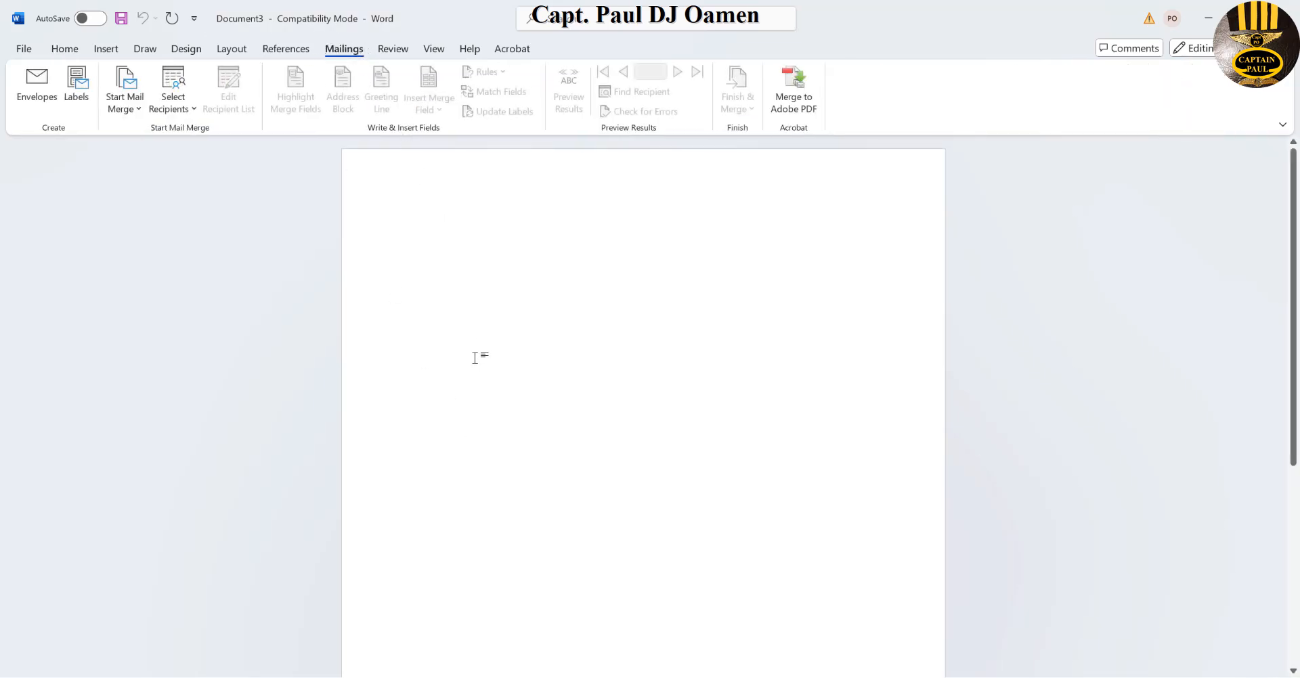
{"action": "left_click", "coordinate": [140, 109]}
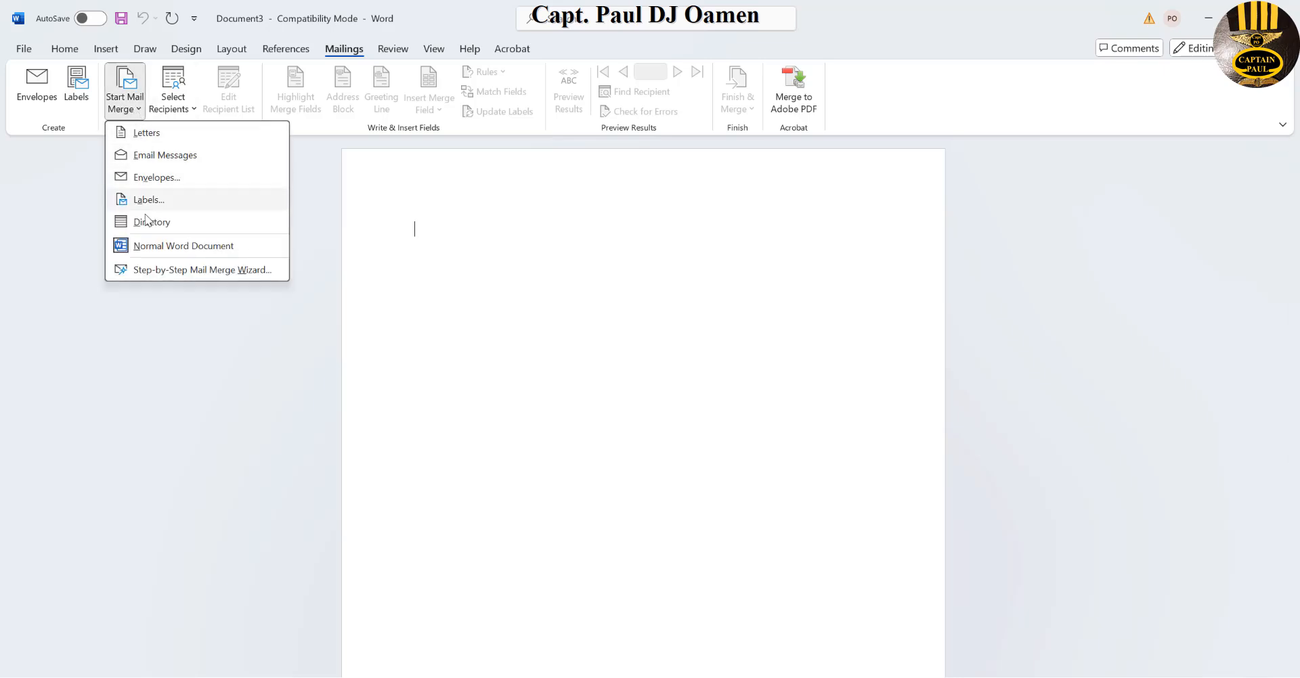
{"action": "left_click", "coordinate": [154, 136]}
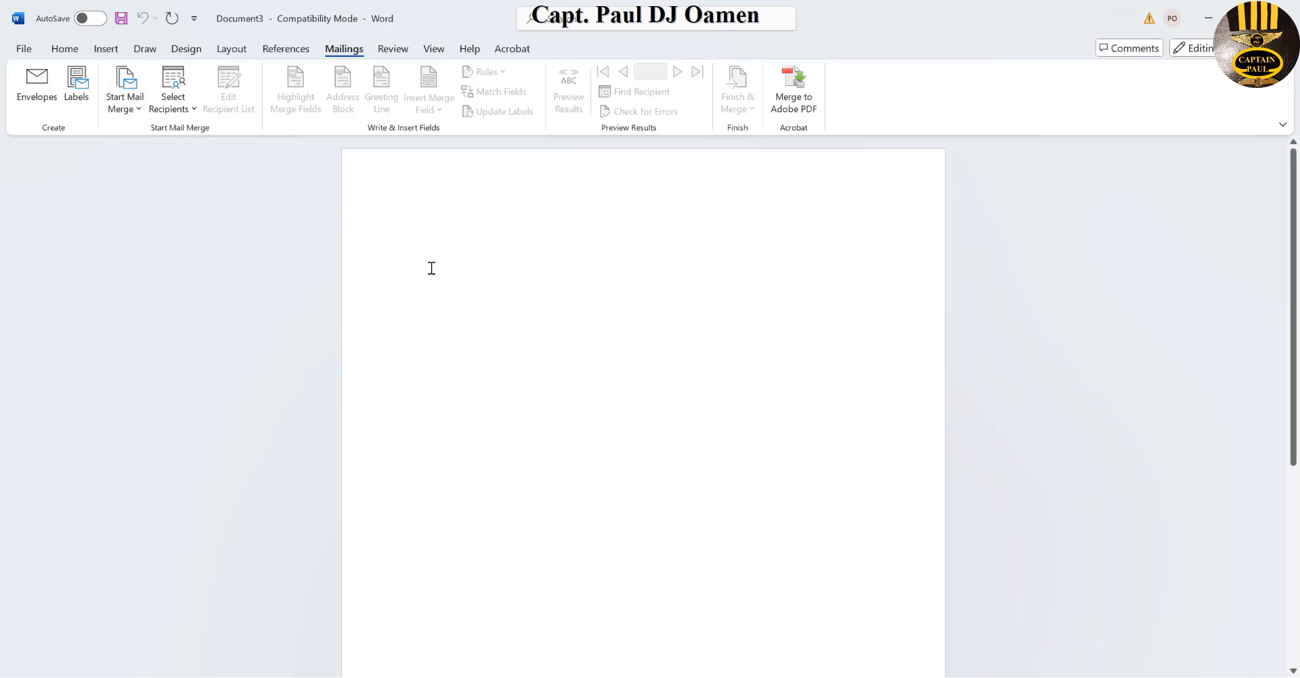
- Use the Sheet1$ table of the LoanDetails workbook in Documents as the existing recipient list, with its first row as column headers
{"action": "left_click", "coordinate": [183, 112]}
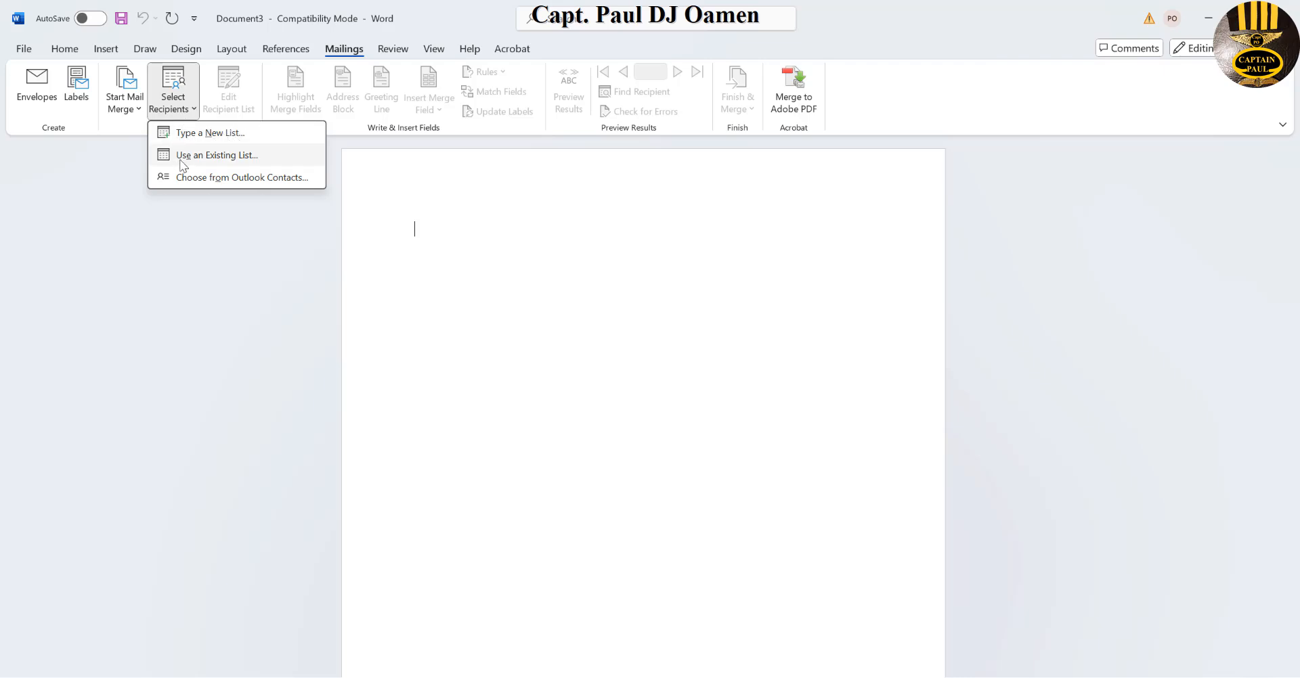
{"action": "left_click", "coordinate": [214, 156]}
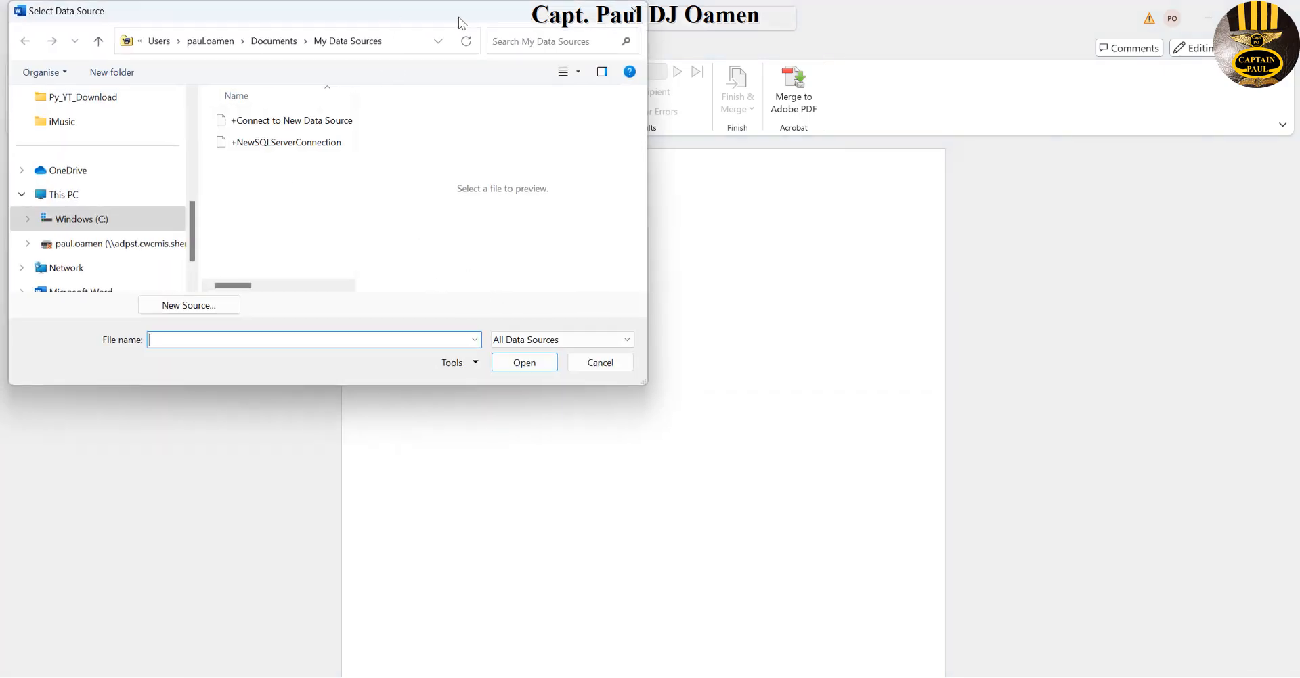
{"action": "left_click_drag", "start_coordinate": [458, 18], "coordinate": [642, 26]}
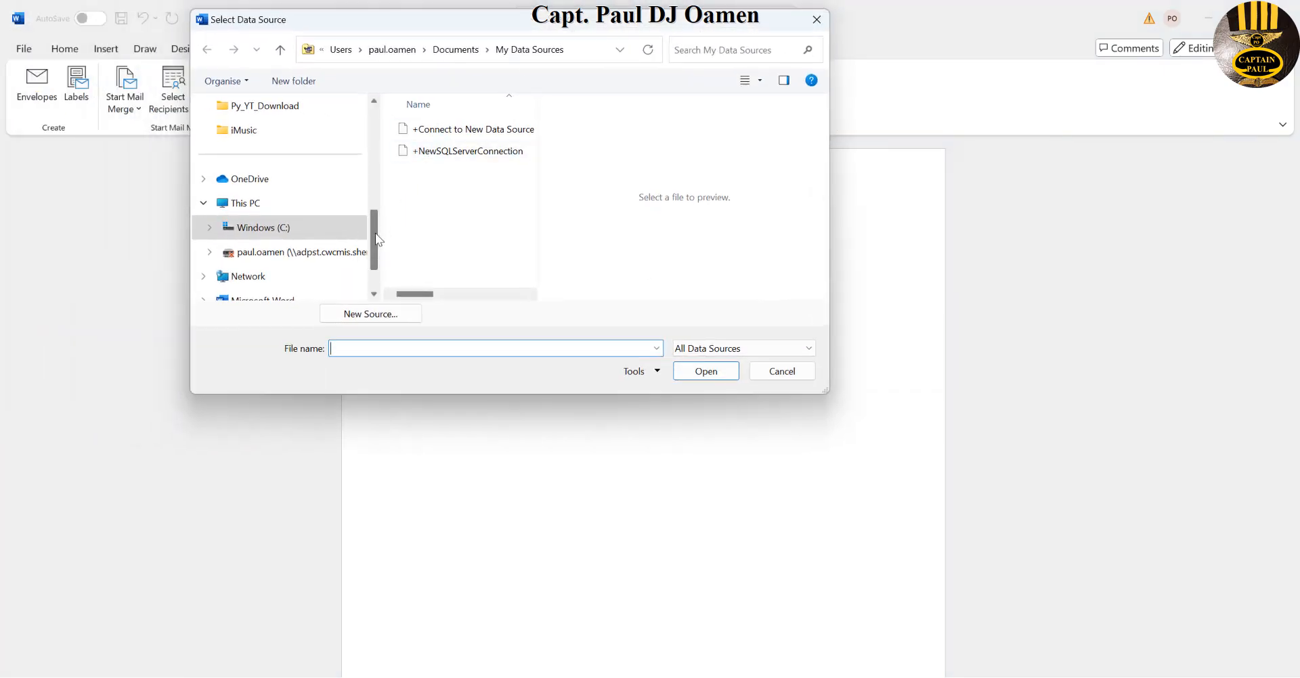
{"action": "scroll", "coordinate": [375, 233], "scroll_direction": "up", "scroll_amount": 3}
{"action": "left_click", "coordinate": [273, 210]}
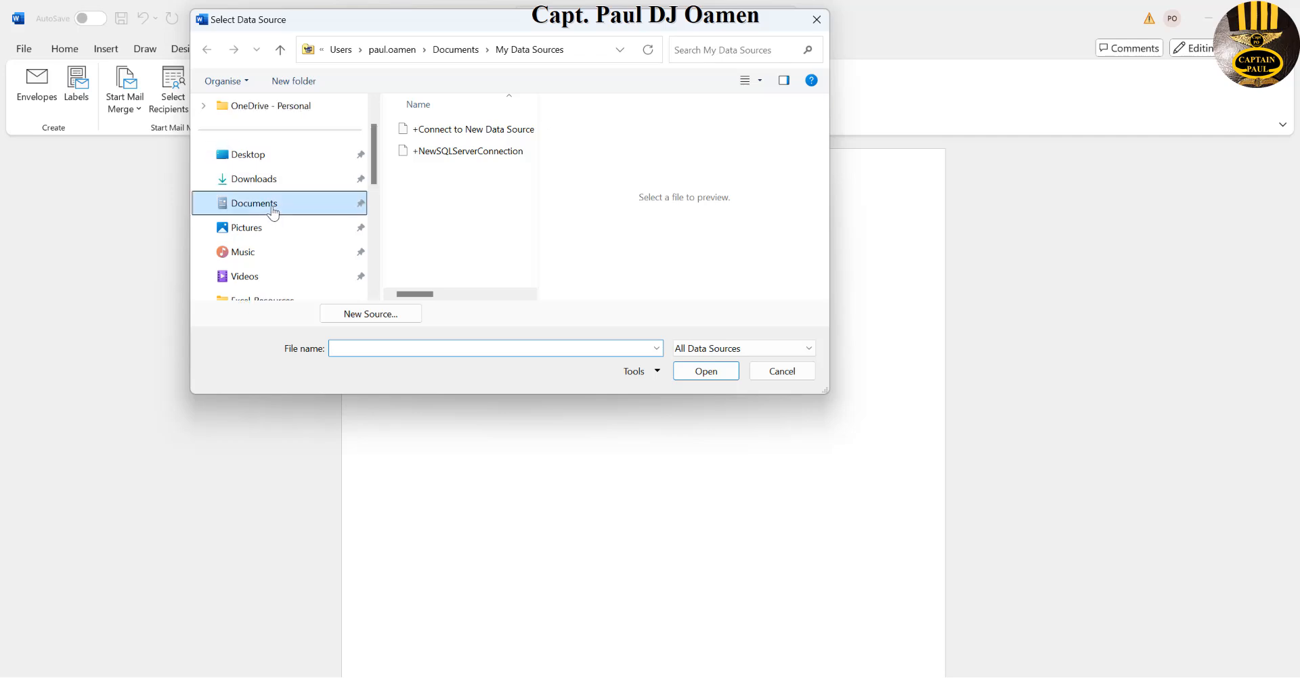
{"action": "left_click_drag", "start_coordinate": [531, 128], "coordinate": [540, 238]}
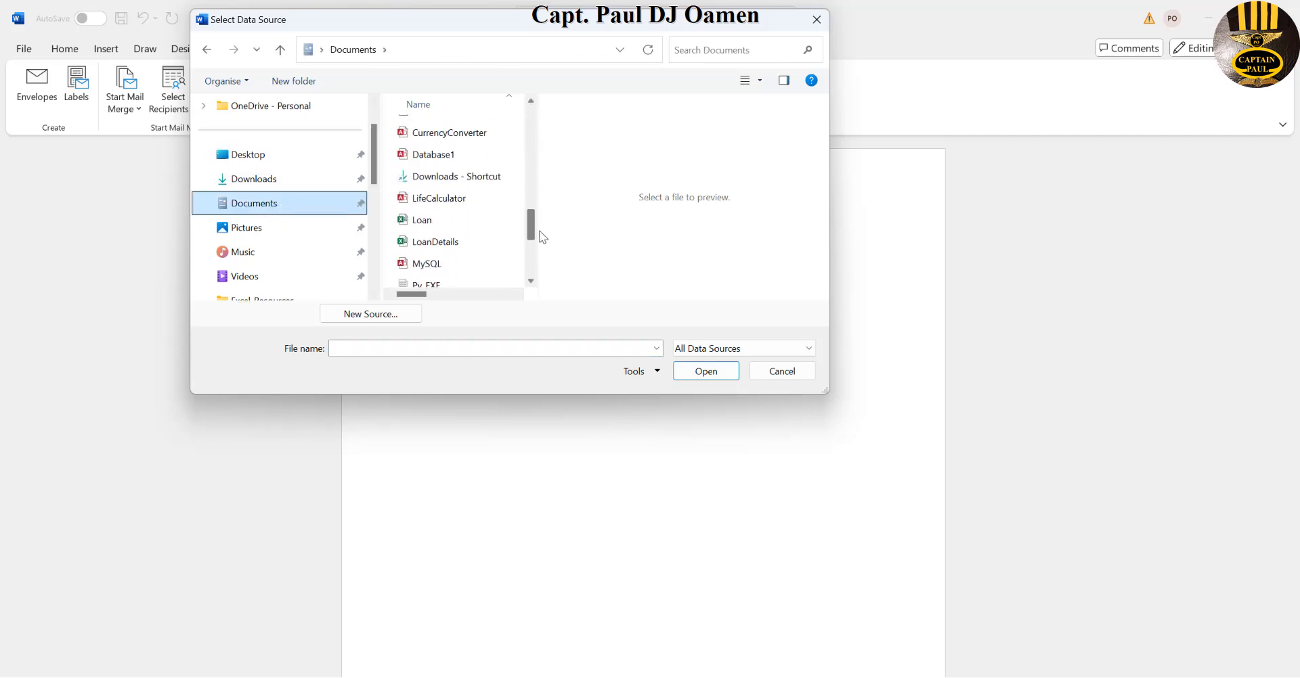
{"action": "left_click", "coordinate": [436, 243]}
{"action": "left_click", "coordinate": [716, 377]}
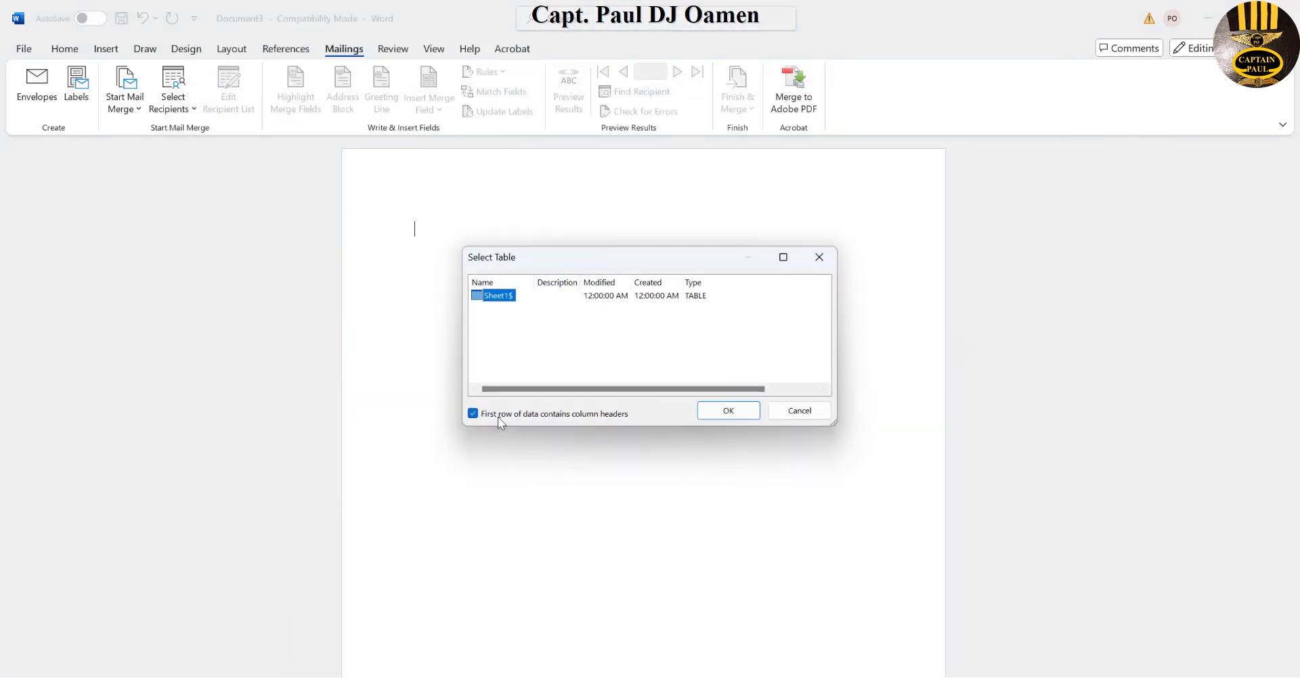
{"action": "left_click", "coordinate": [473, 415]}
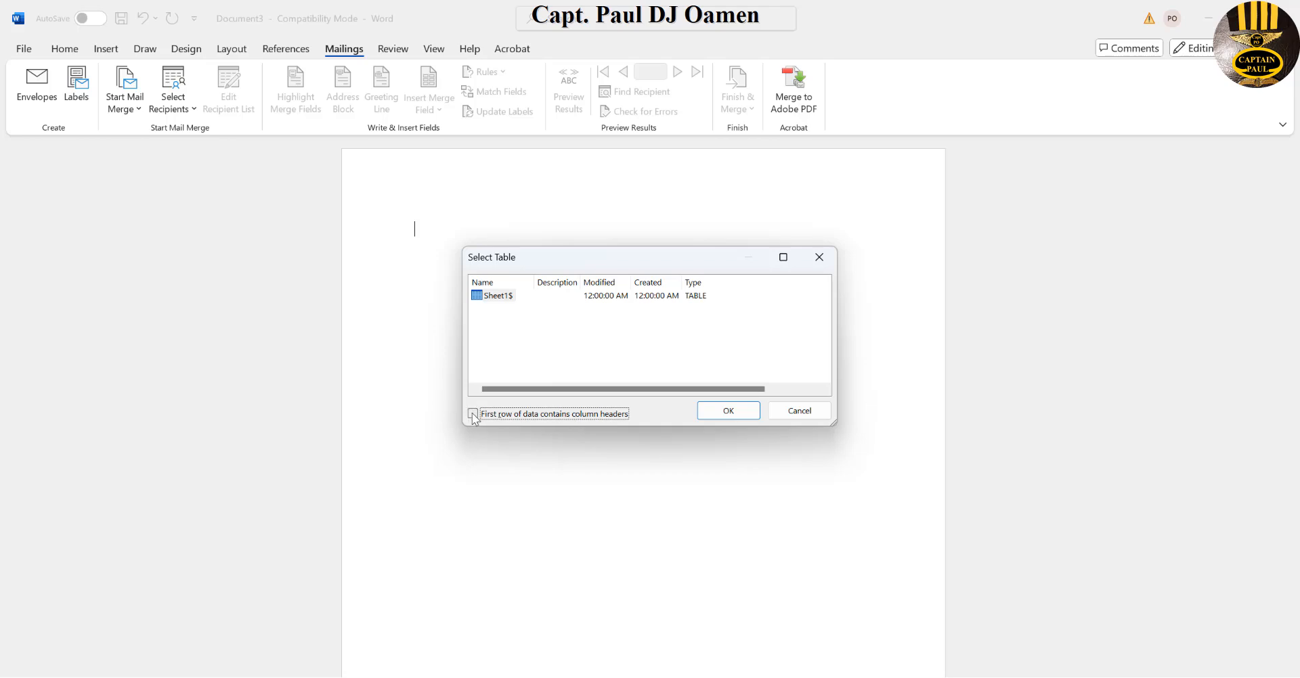
{"action": "left_click", "coordinate": [739, 410]}
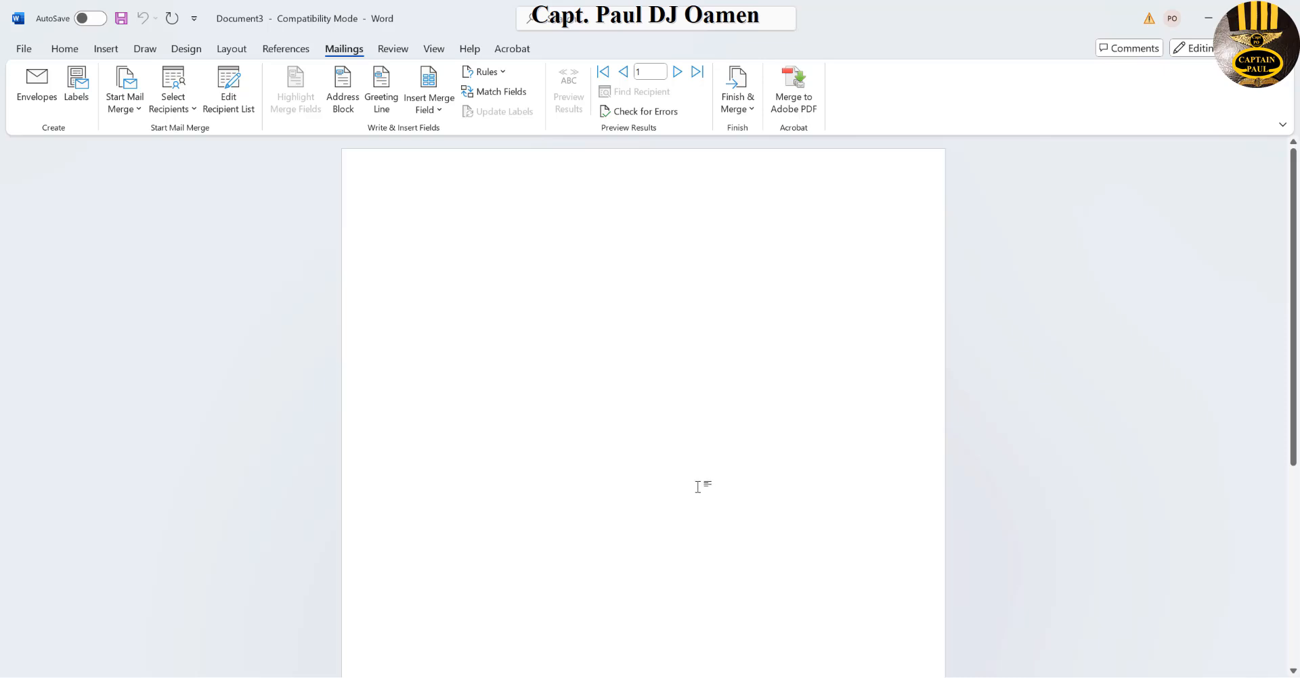
- Open the recipient list, exclude and re-include the second and third recipients, and accept the list
{"action": "left_click", "coordinate": [229, 109]}
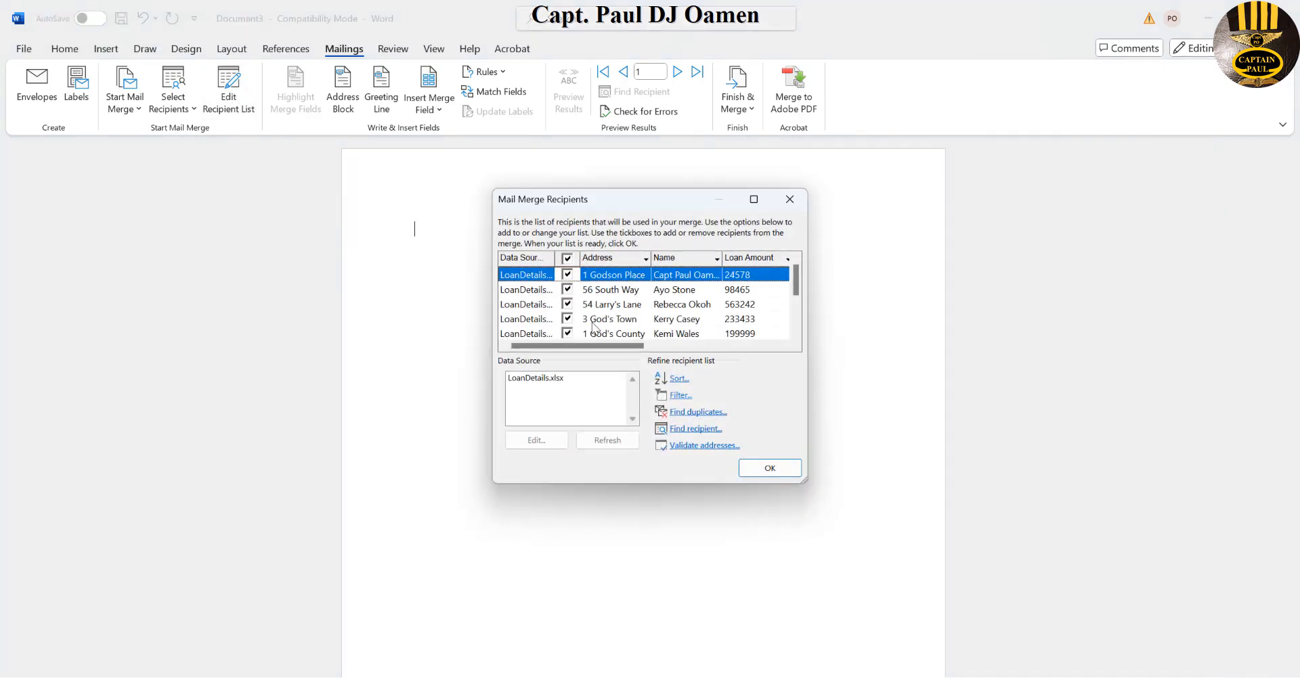
{"action": "left_click", "coordinate": [570, 295]}
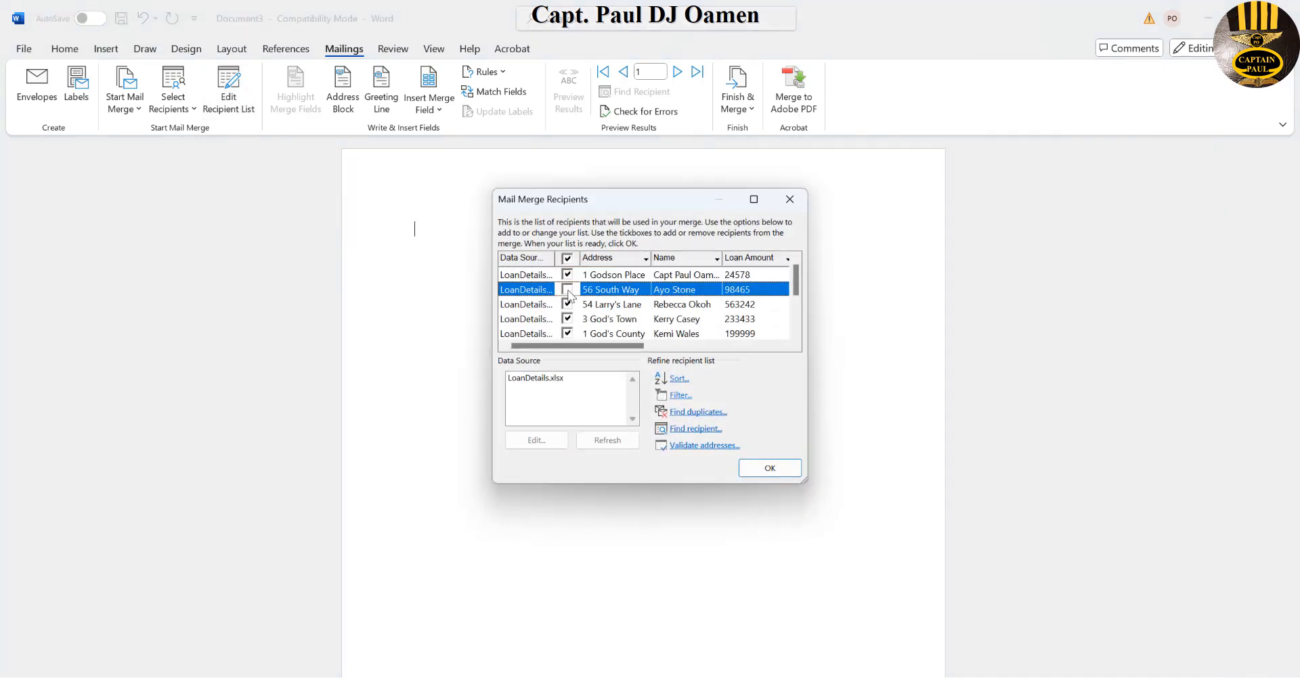
{"action": "left_click", "coordinate": [570, 306]}
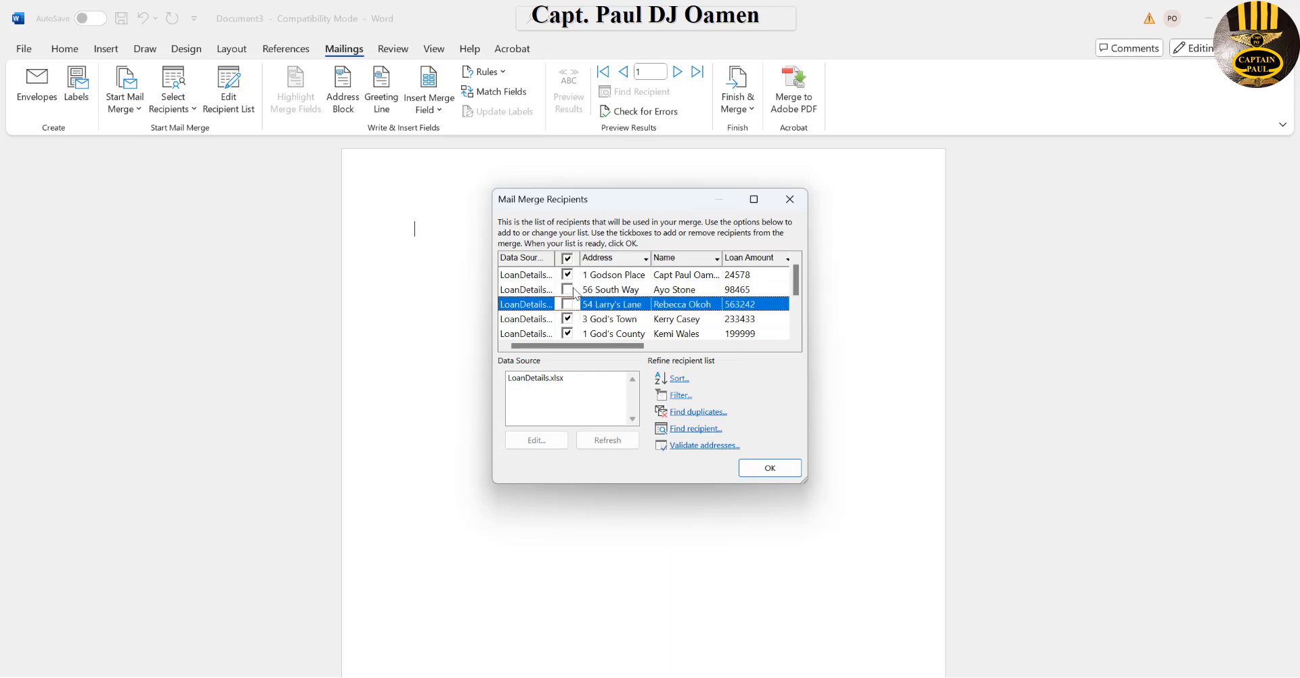
{"action": "left_click", "coordinate": [569, 290]}
{"action": "left_click", "coordinate": [569, 305]}
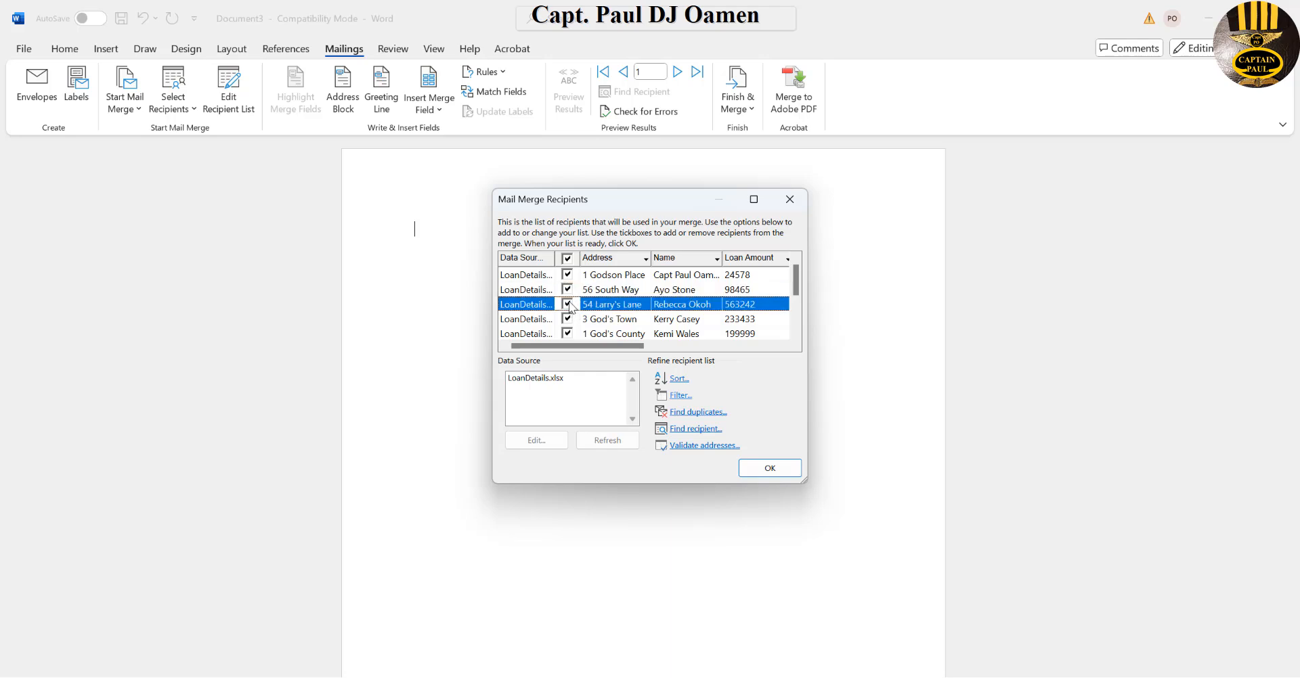
{"action": "left_click", "coordinate": [754, 464]}
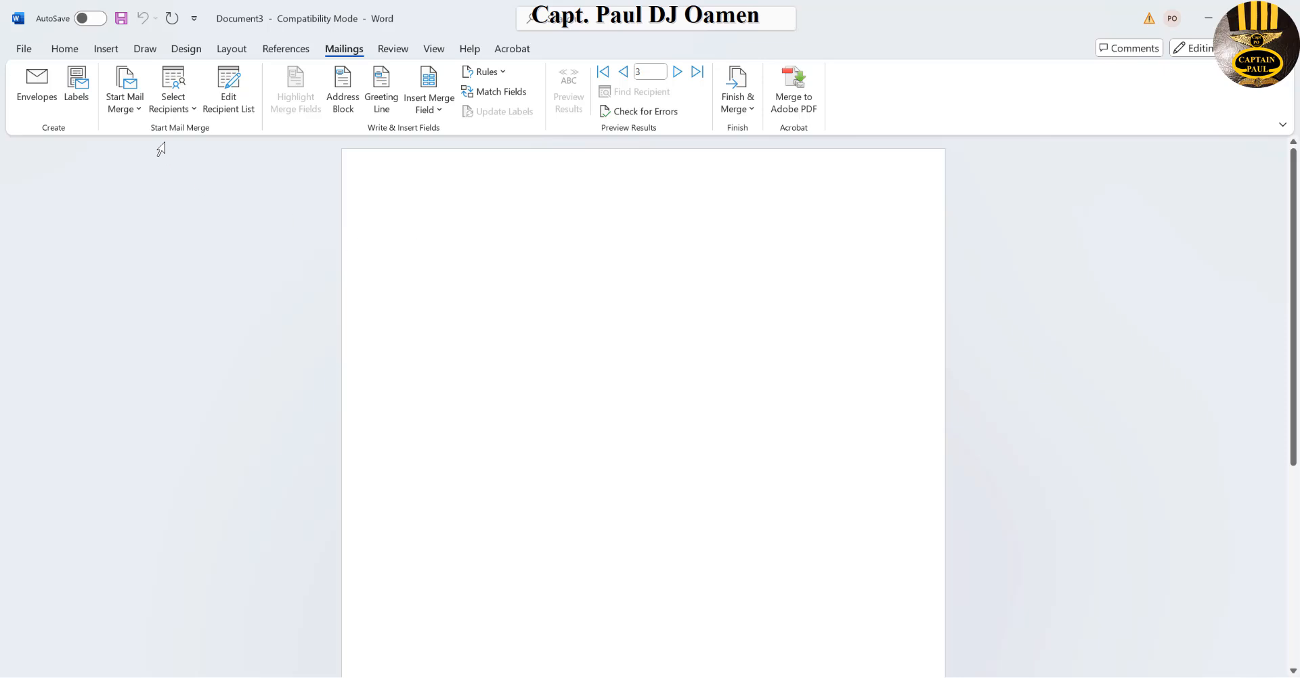
- Insert the Name_ merge field at the start of the document
{"action": "left_click", "coordinate": [439, 110]}
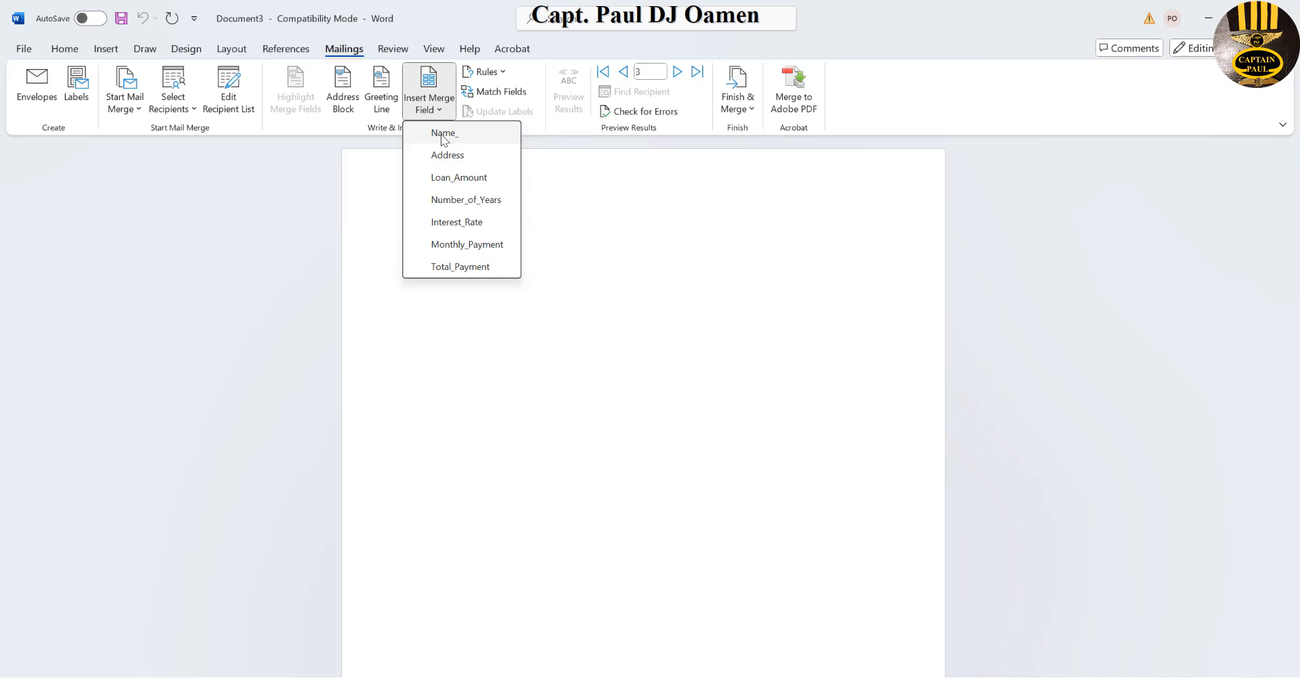
{"action": "left_click", "coordinate": [442, 137]}
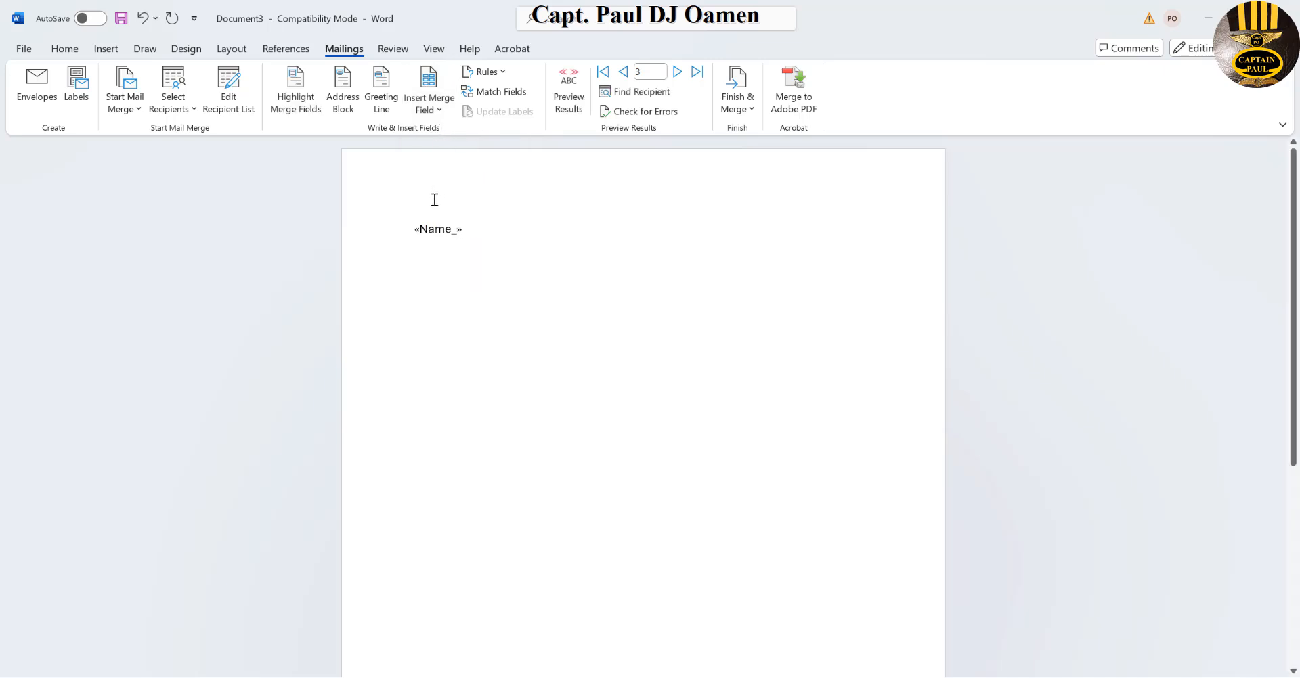
- Add the label "Name:" before the Name_ merge field, separated from it by two tab stops
{"action": "left_click", "coordinate": [438, 108]}
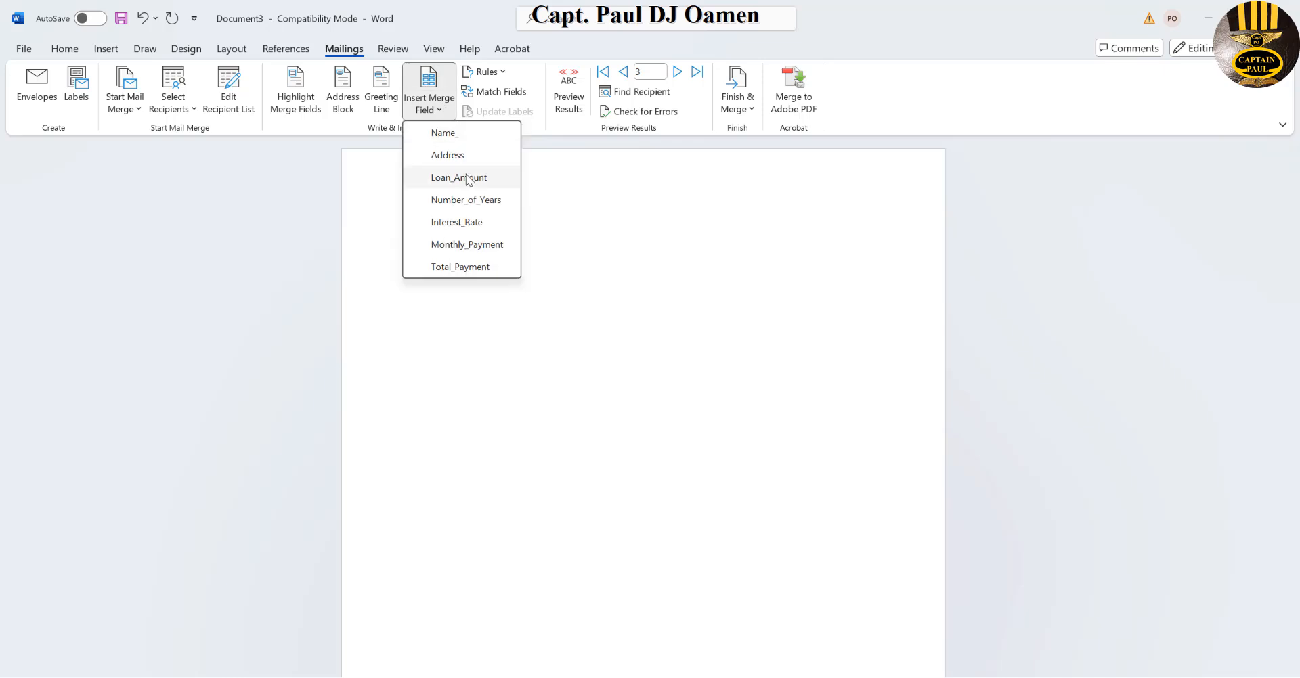
{"action": "left_click", "coordinate": [605, 247]}
{"action": "left_click", "coordinate": [416, 235]}
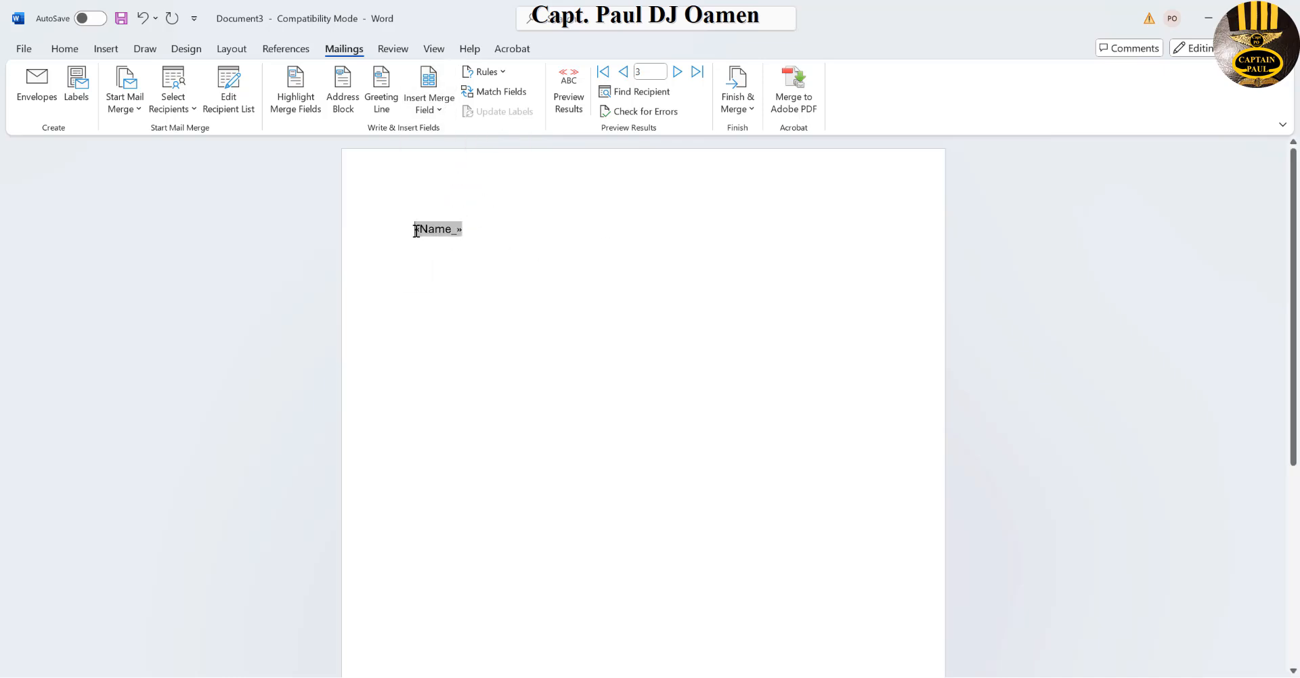
{"action": "type", "text": "Name"}
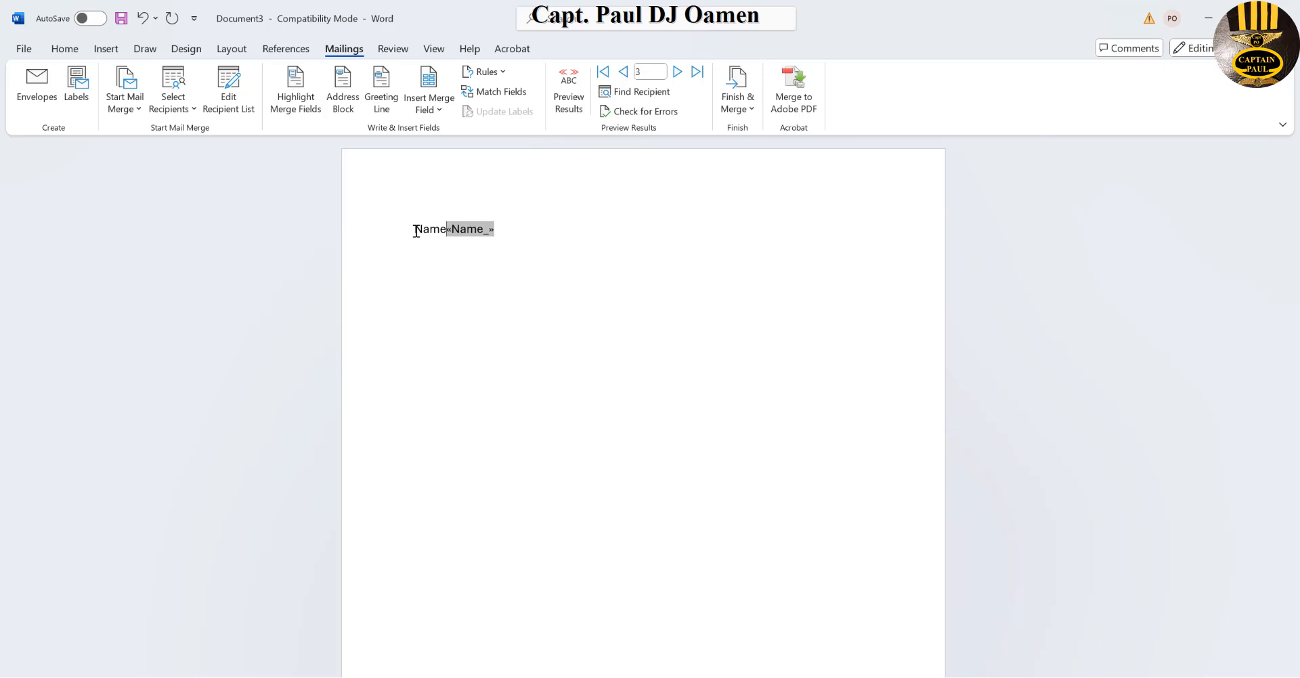
{"action": "type", "text": ":"}
{"action": "key", "text": "Tab"}
{"action": "key", "text": "Tab"}
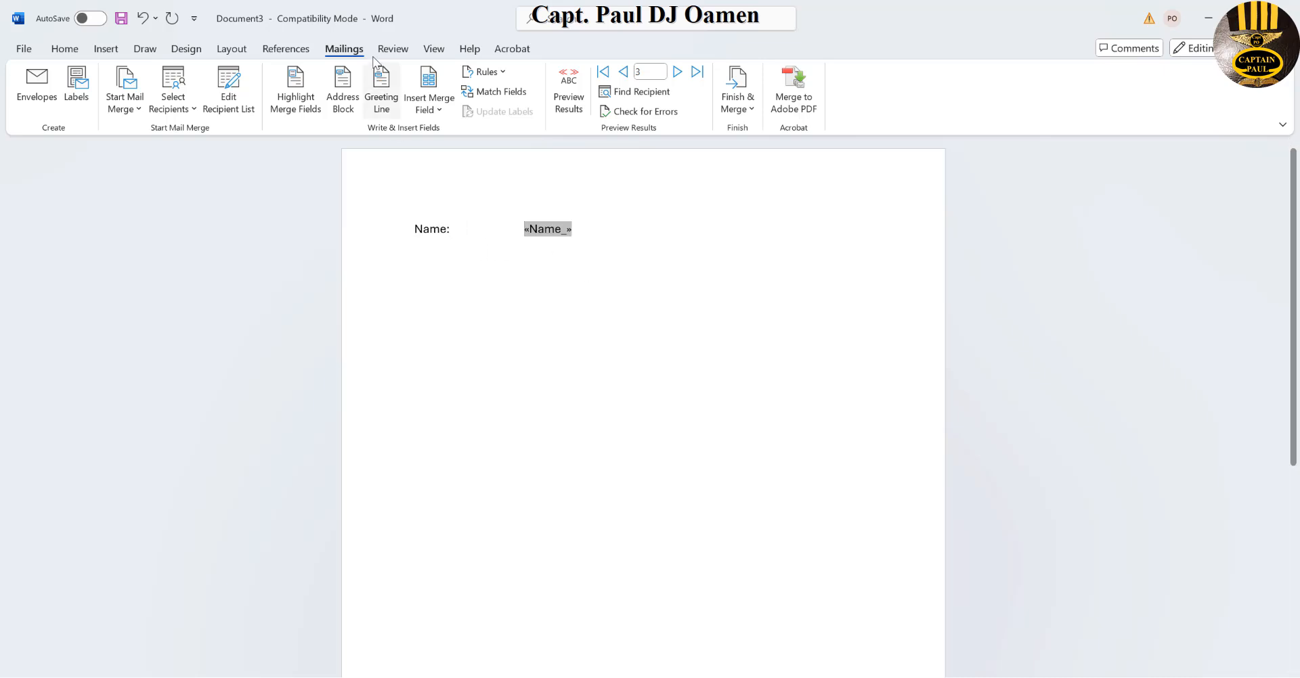
- Add a second line with the label "Address:" followed by a tab-aligned Address merge field
{"action": "left_click", "coordinate": [601, 231]}
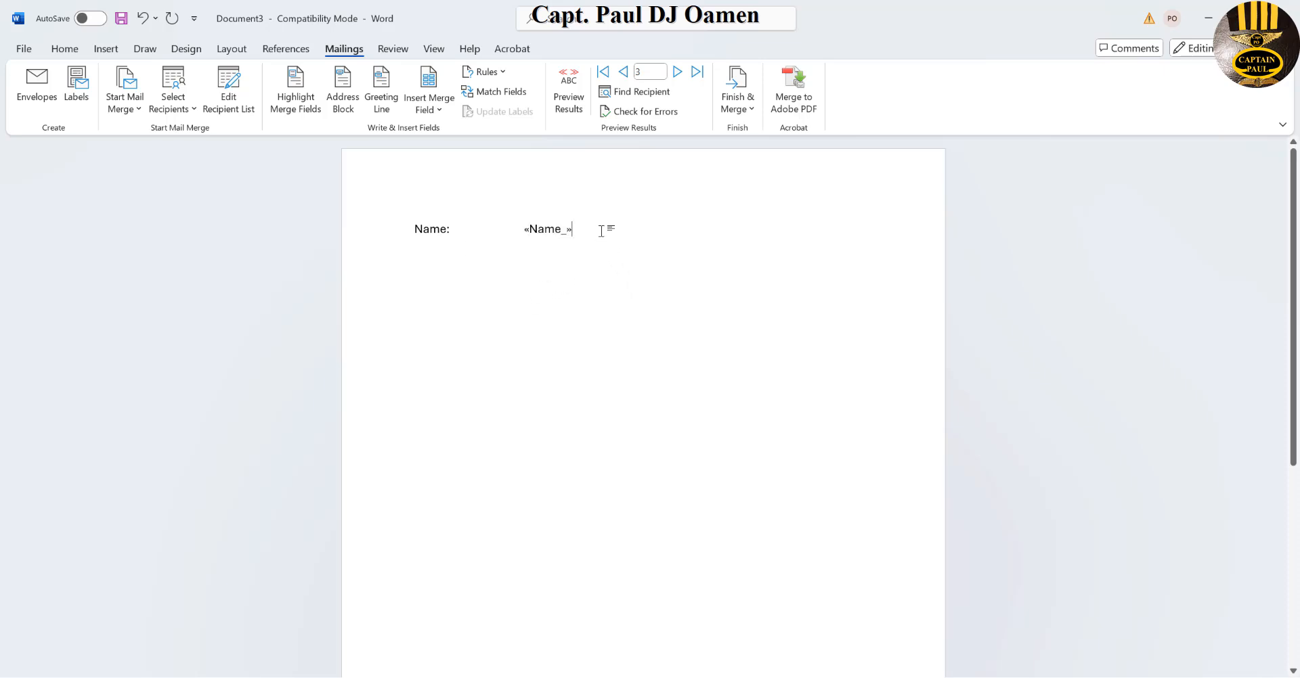
{"action": "key", "text": "Return"}
{"action": "left_click", "coordinate": [435, 110]}
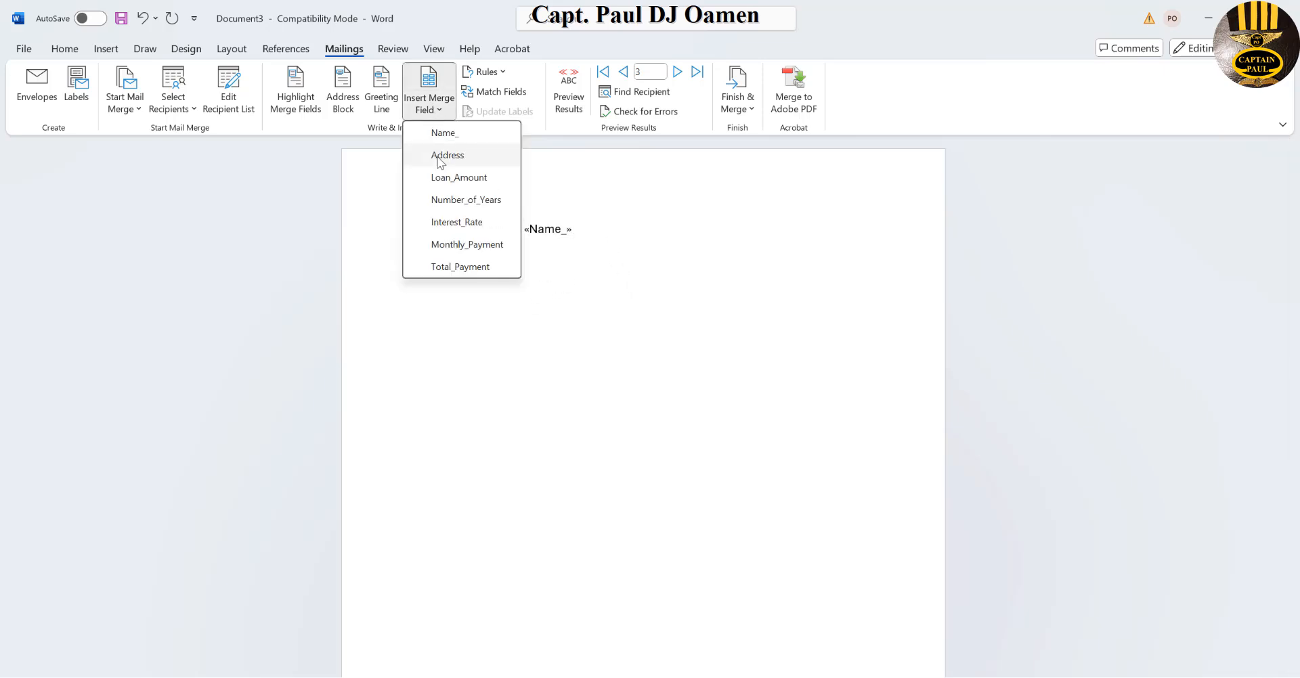
{"action": "left_click", "coordinate": [589, 302]}
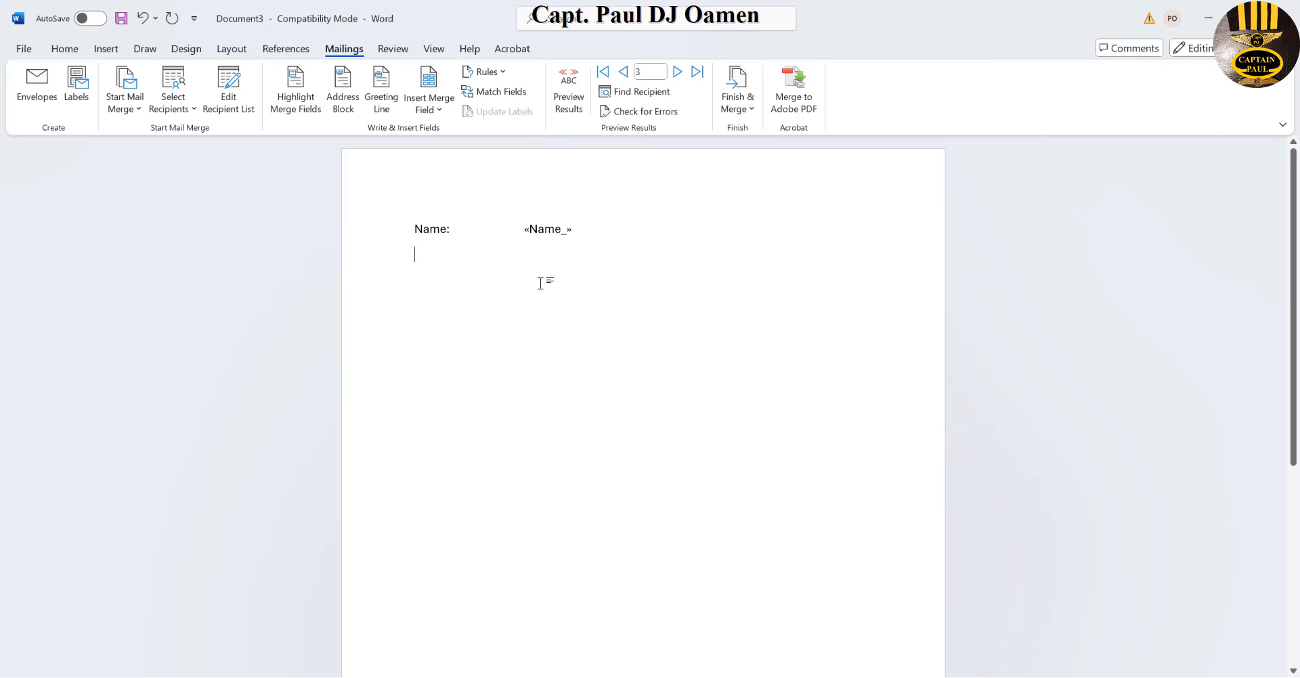
{"action": "type", "text": "Address"}
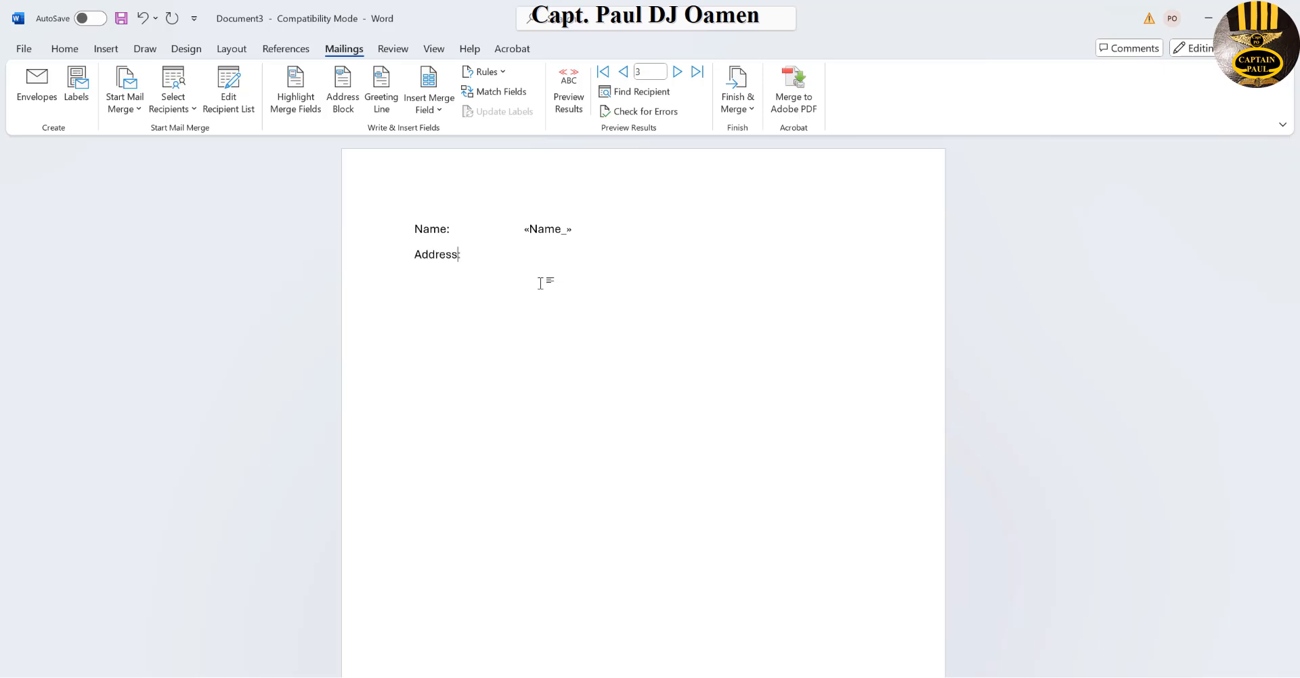
{"action": "type", "text": ":"}
{"action": "key", "text": "Tab"}
{"action": "left_click", "coordinate": [433, 105]}
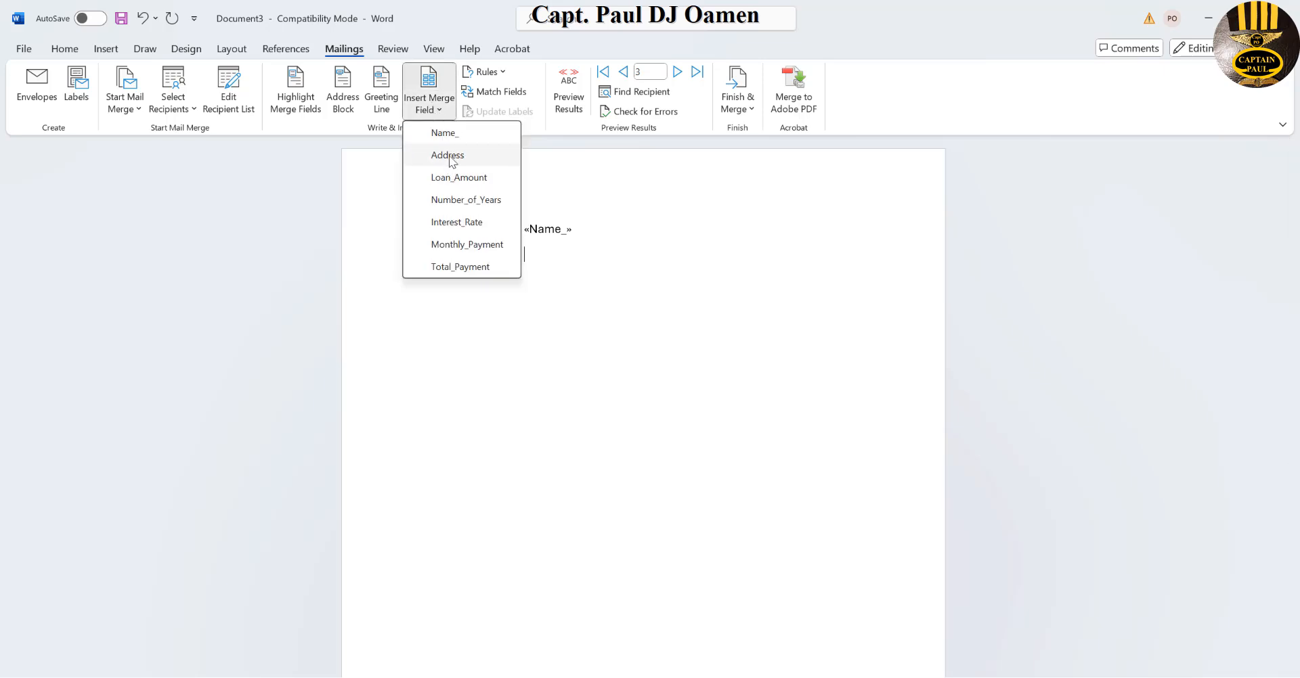
{"action": "left_click", "coordinate": [448, 155]}
- Insert the Number_of_Years merge field on a new line and precede it with the tab-separated label "Number_of_Years:"
{"action": "key", "text": "Return"}
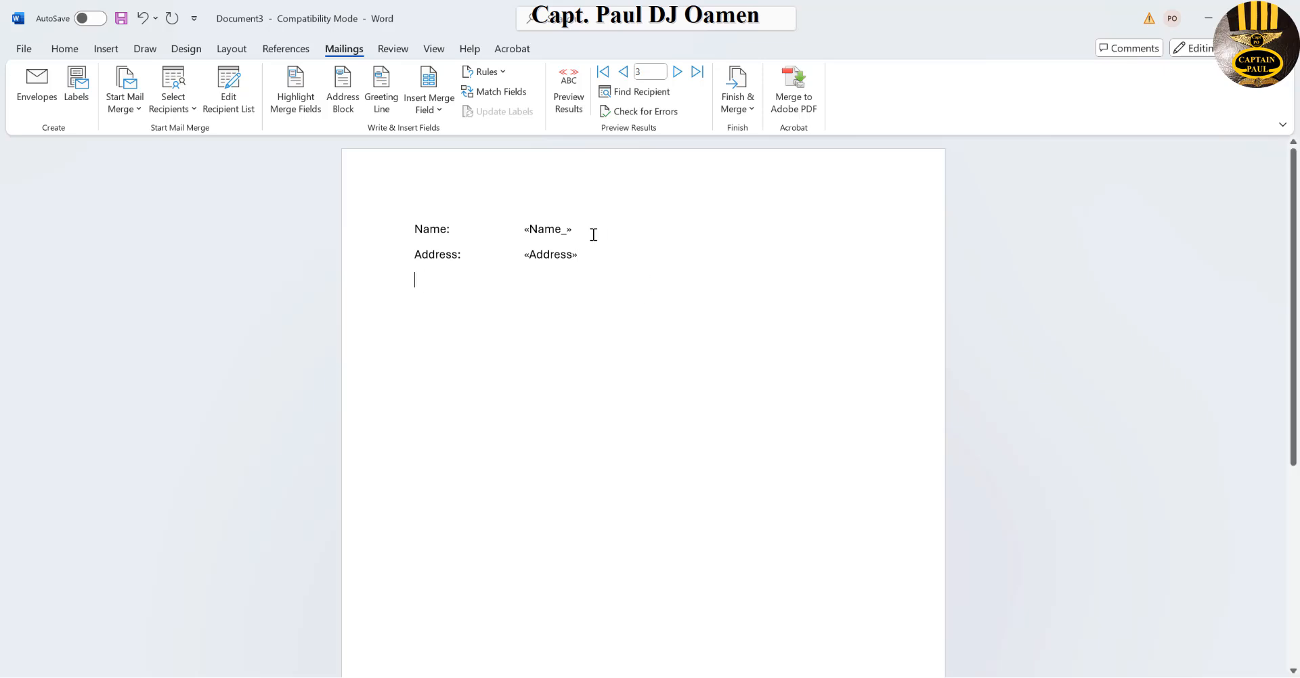
{"action": "left_click", "coordinate": [427, 103]}
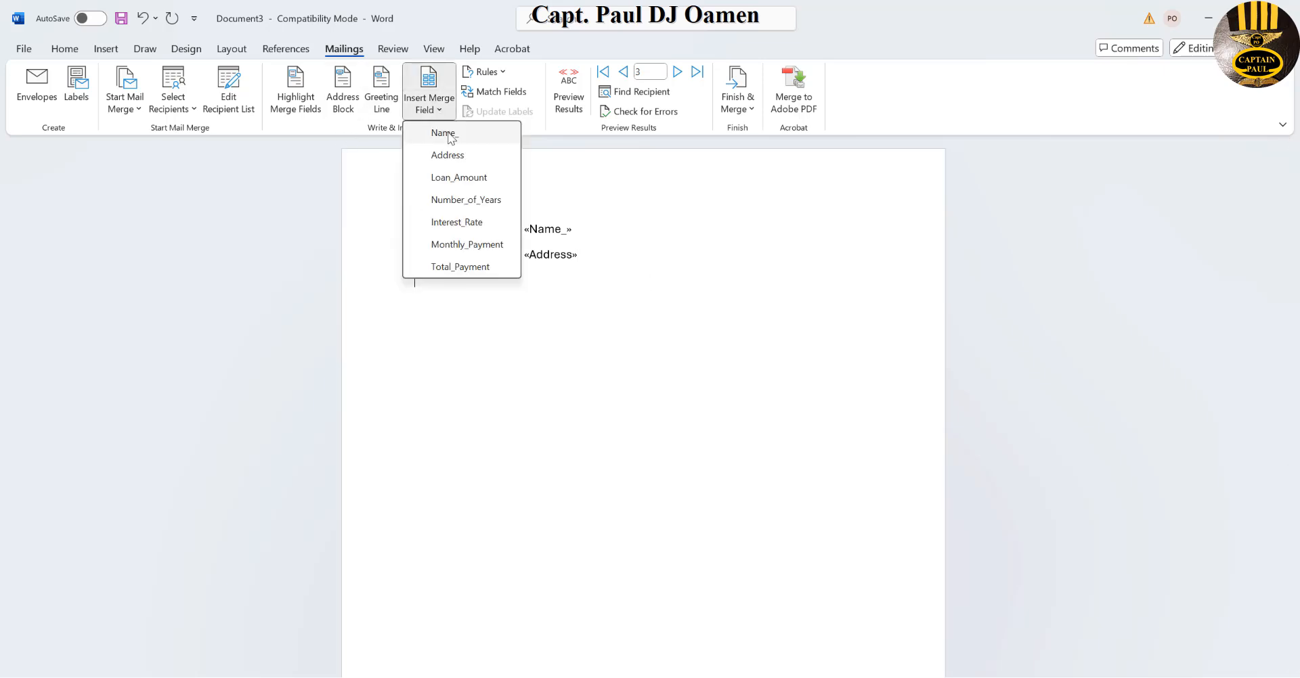
{"action": "left_click", "coordinate": [460, 200]}
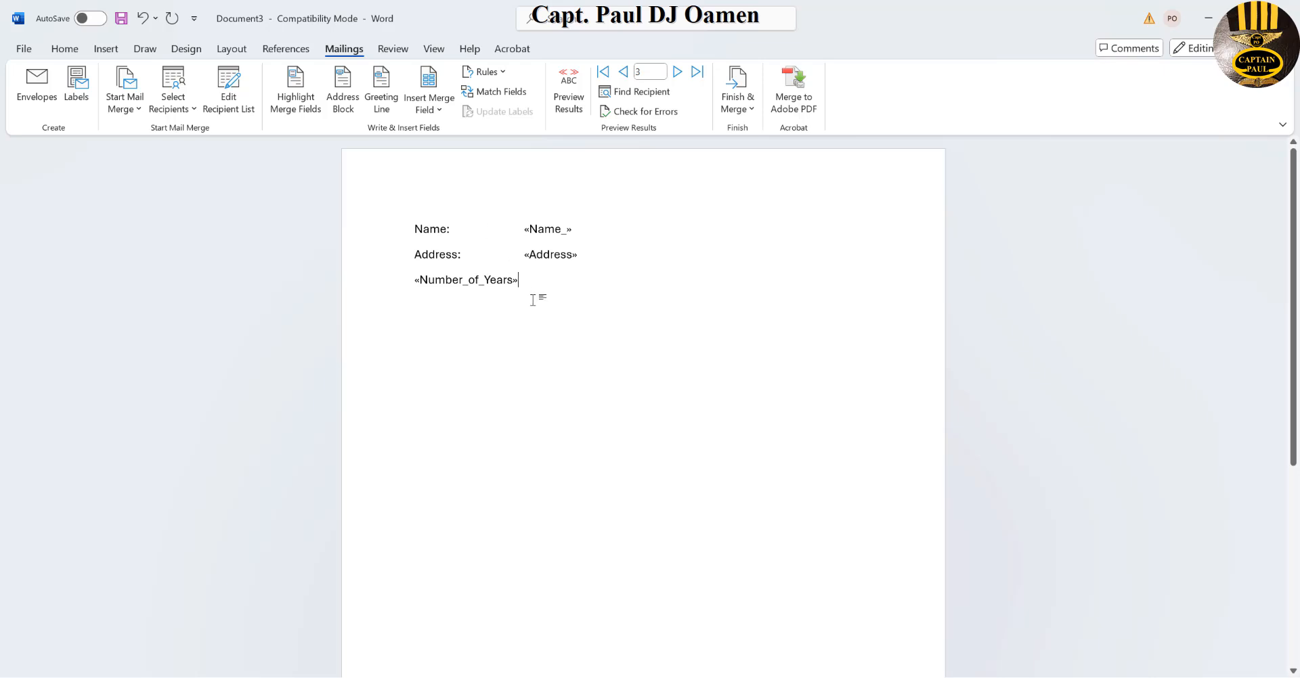
{"action": "left_click_drag", "start_coordinate": [515, 279], "coordinate": [420, 274]}
{"action": "key", "text": "ctrl+c"}
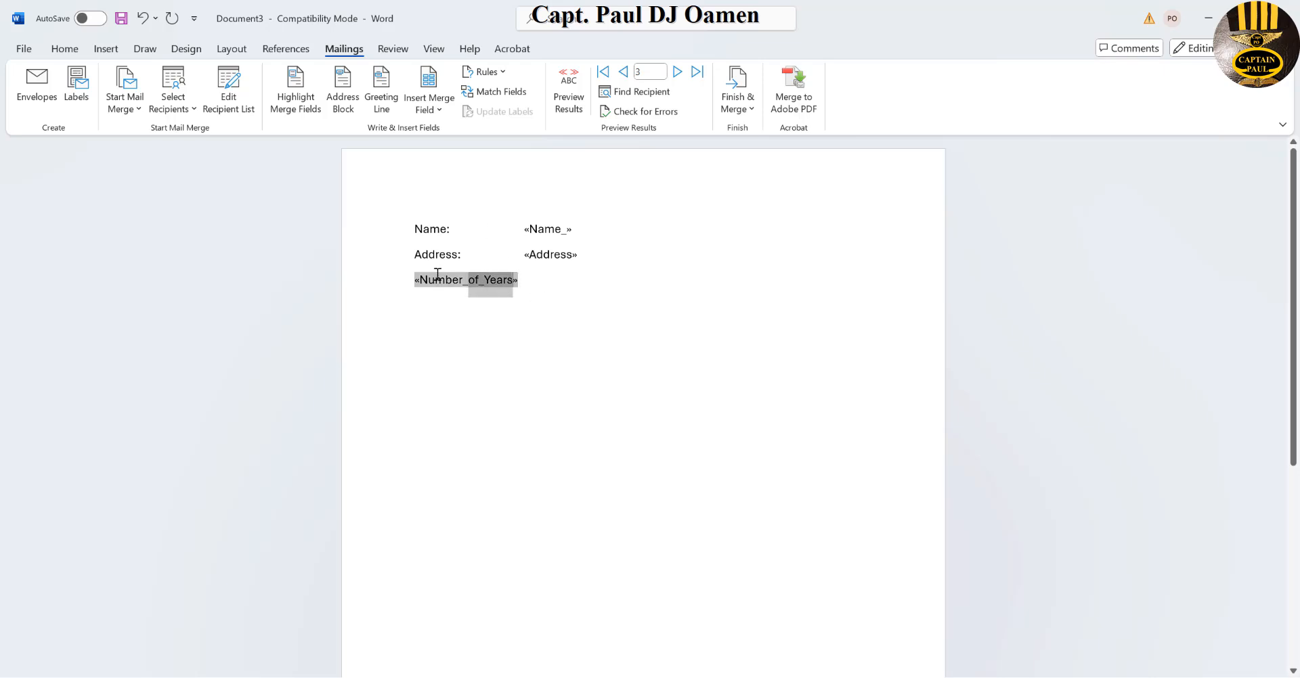
{"action": "key", "text": "Home"}
{"action": "key", "text": "ctrl+v"}
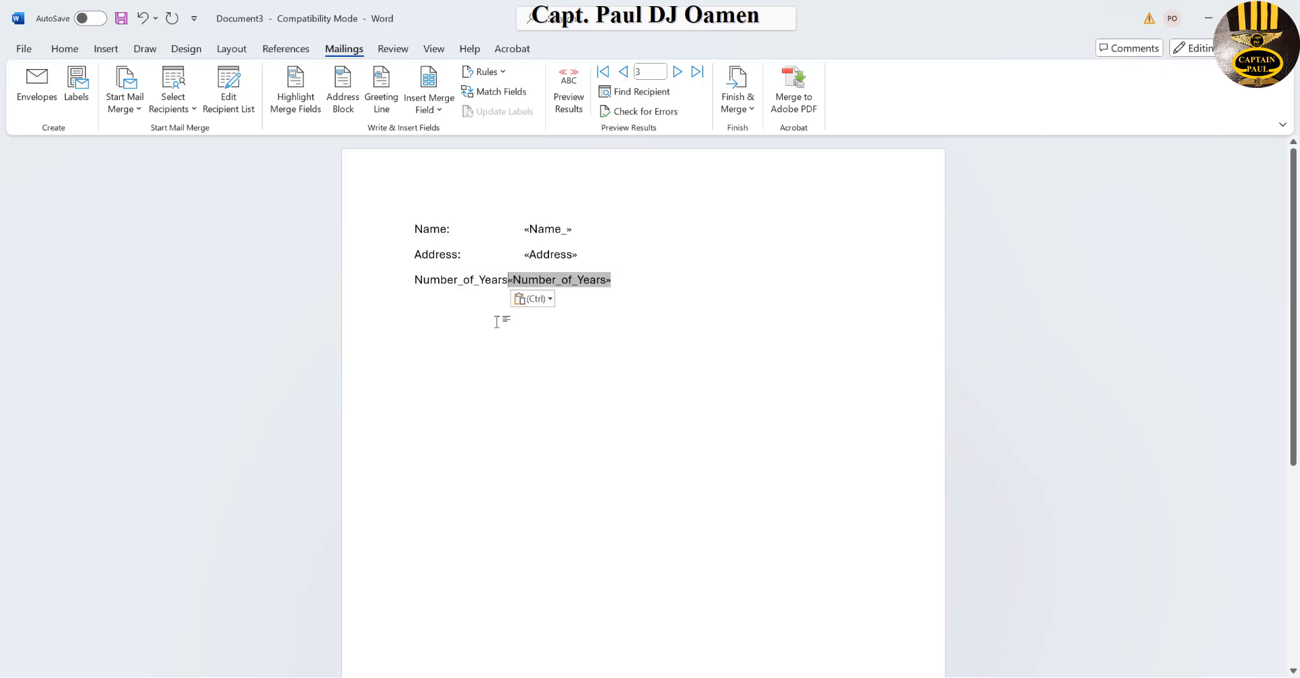
{"action": "type", "text": ":"}
{"action": "key", "text": "Tab"}
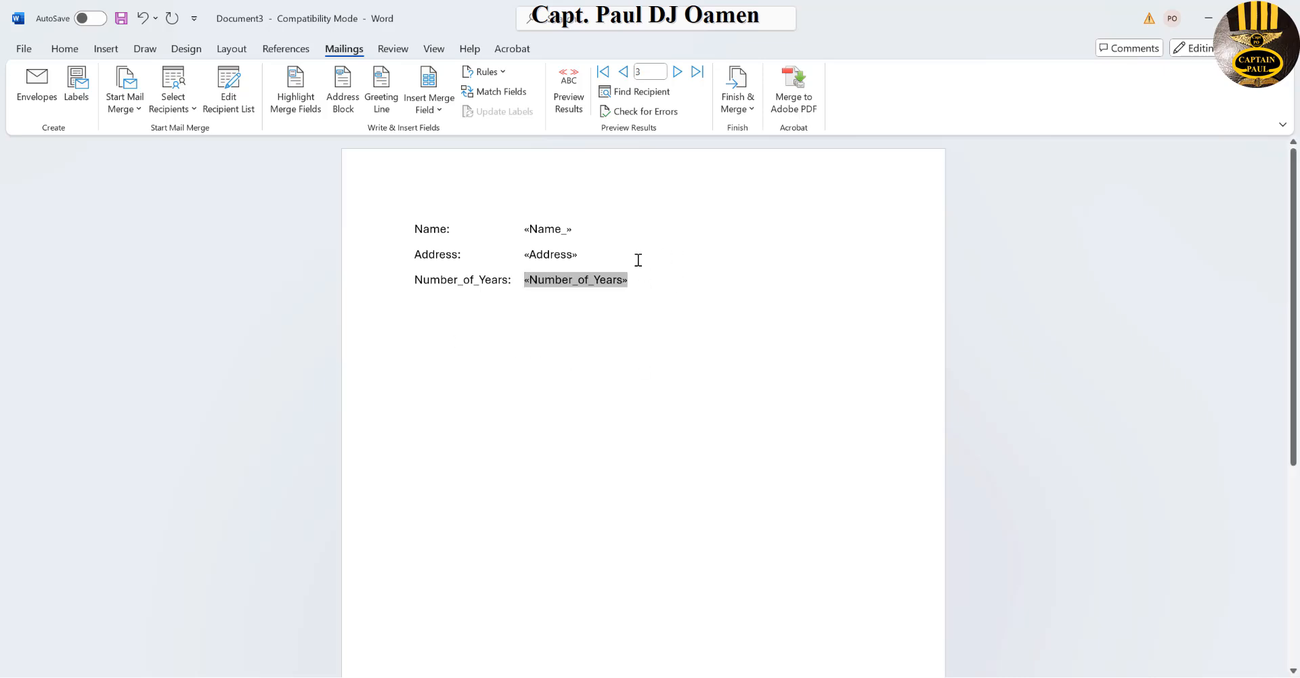
- Insert the Interest_Rate merge field on a new line and precede it with the label "Interest_Rate:", aligned with the fields above
{"action": "left_click", "coordinate": [652, 276]}
{"action": "key", "text": "Return"}
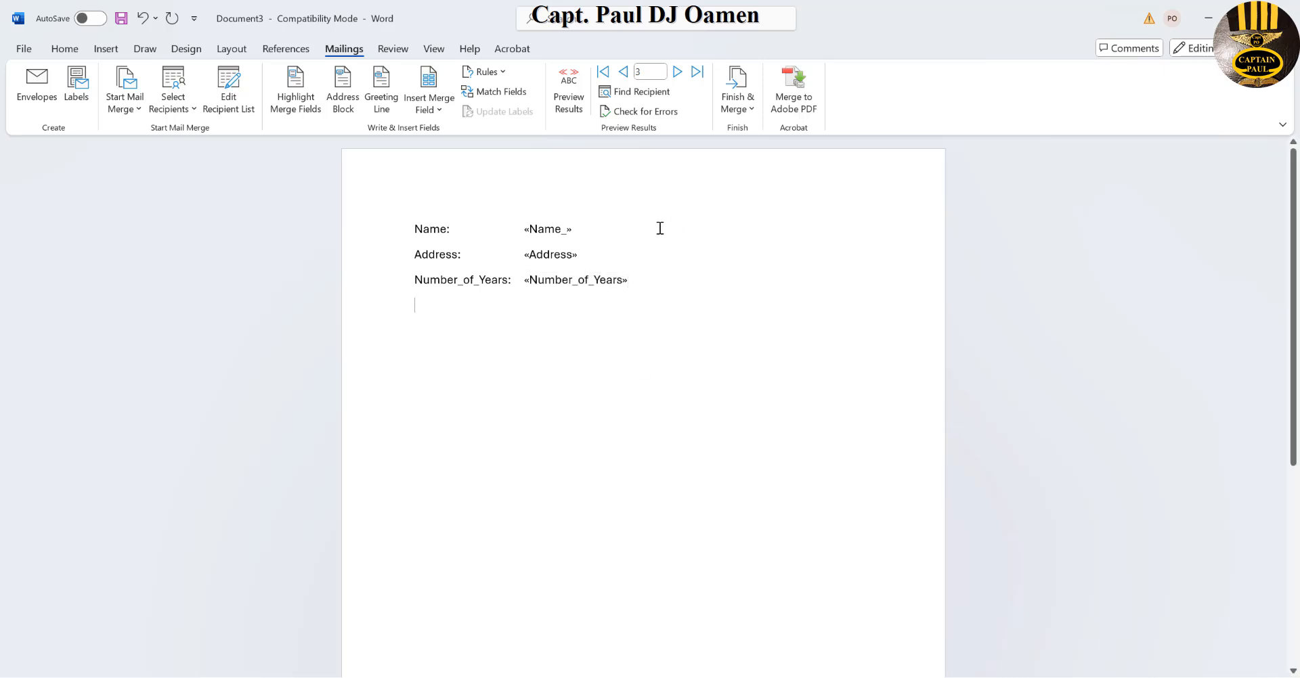
{"action": "left_click", "coordinate": [447, 110]}
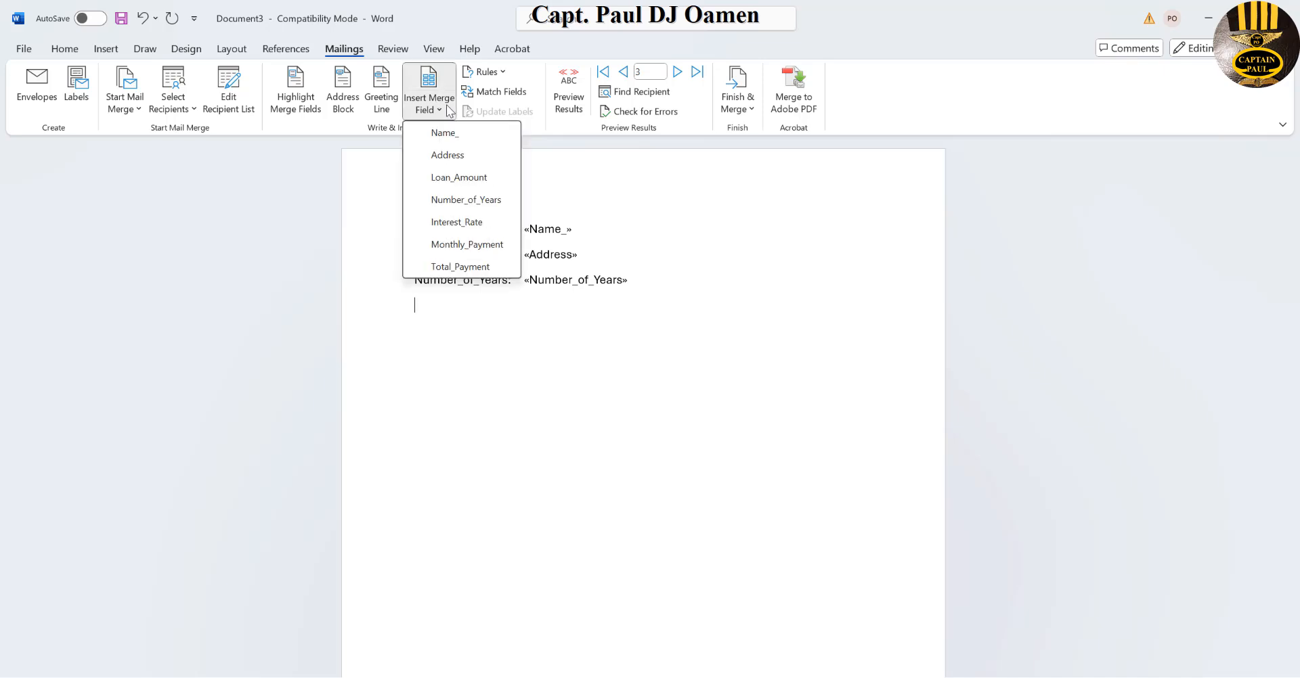
{"action": "left_click", "coordinate": [455, 224]}
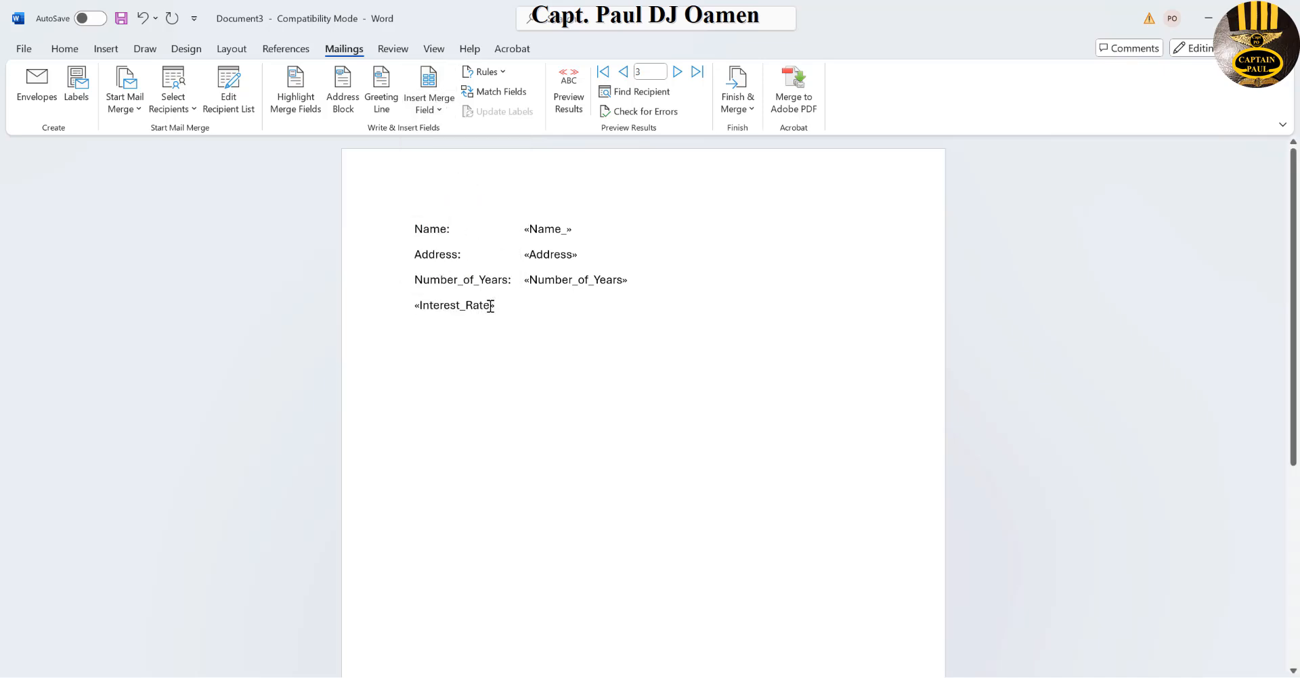
{"action": "left_click_drag", "start_coordinate": [490, 306], "coordinate": [418, 298]}
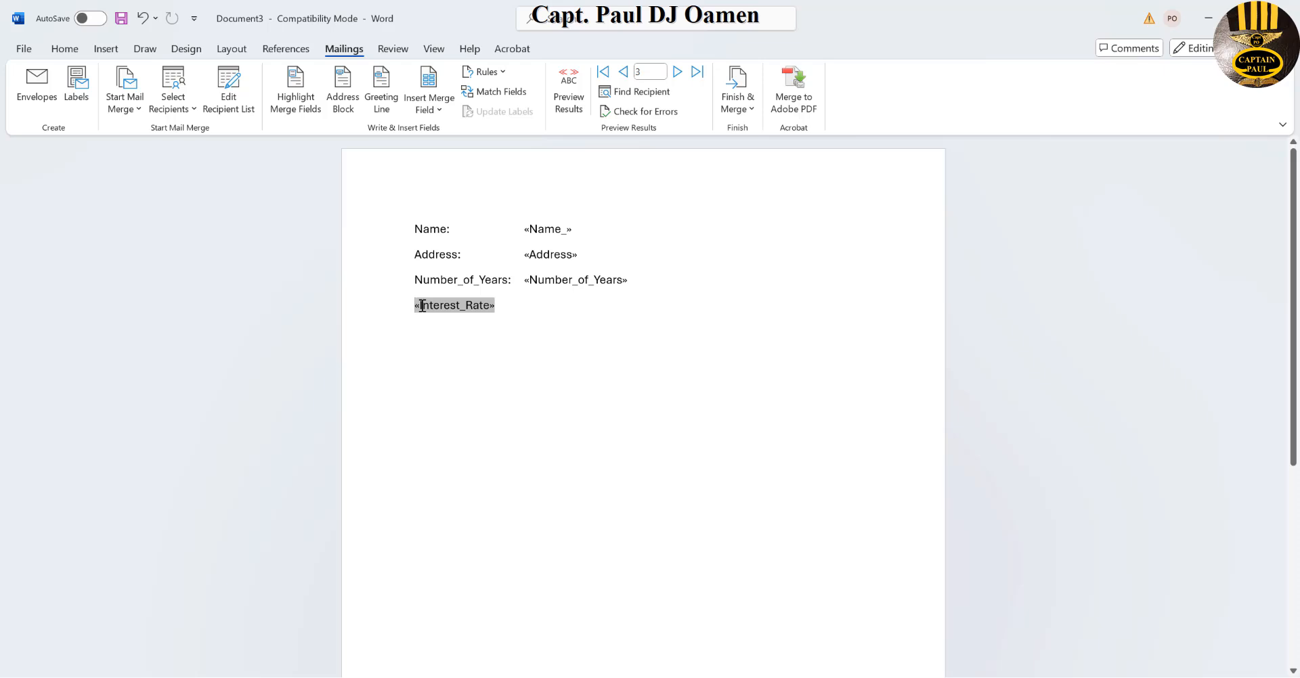
{"action": "type", "text": "Interest_Rate"}
{"action": "key", "text": "Tab"}
{"action": "key", "text": "Tab"}
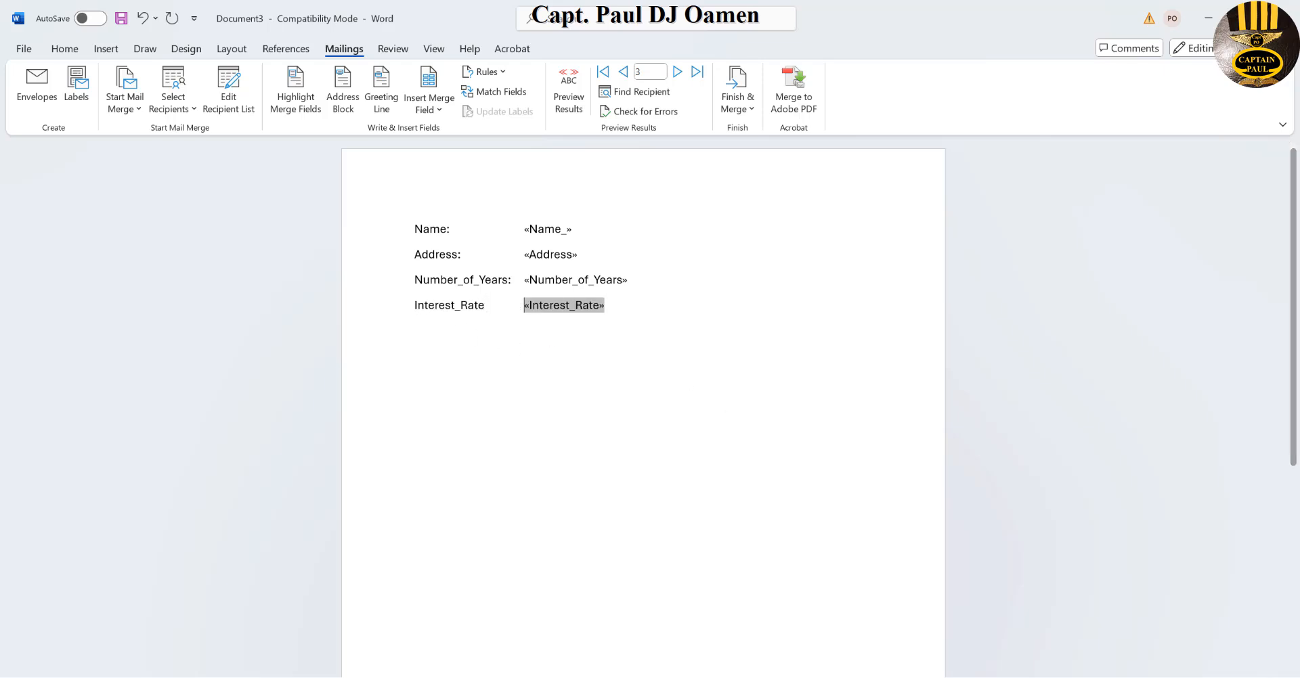
{"action": "left_click", "coordinate": [650, 308]}
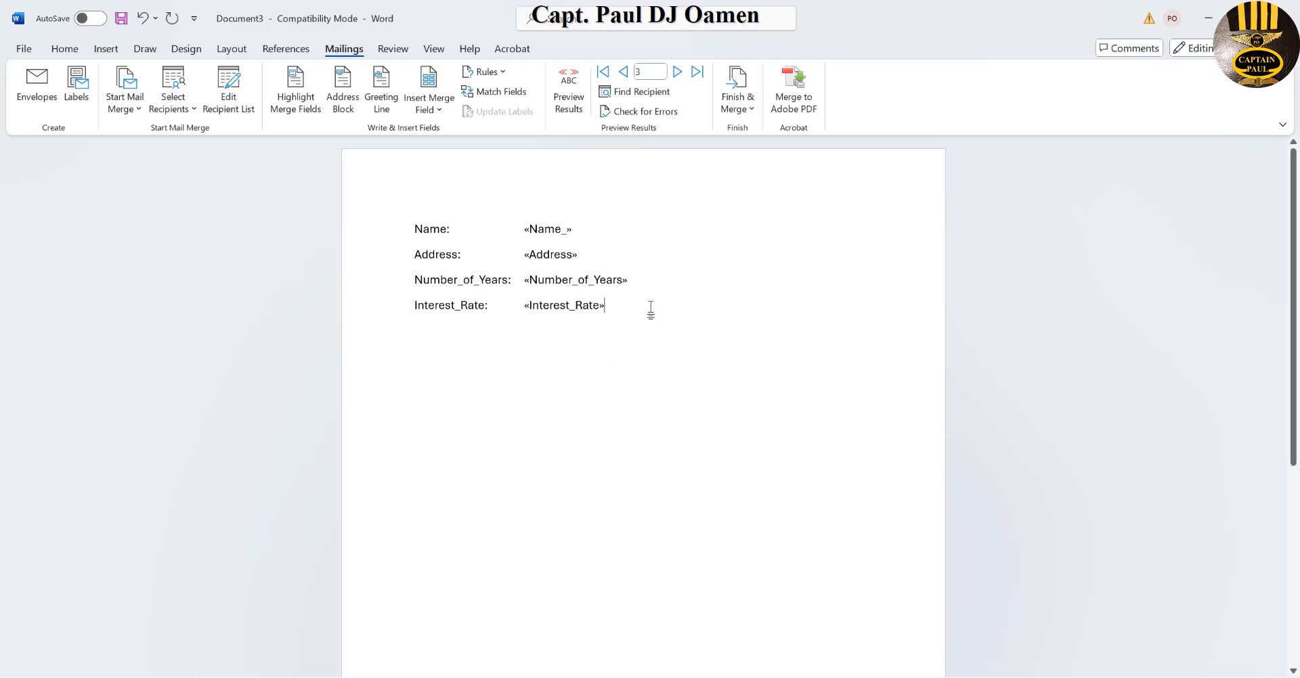
- Insert the Monthly_Payment merge field on a new line and precede it with the tab-separated label "Monthly_Payment:"
{"action": "key", "text": "Return"}
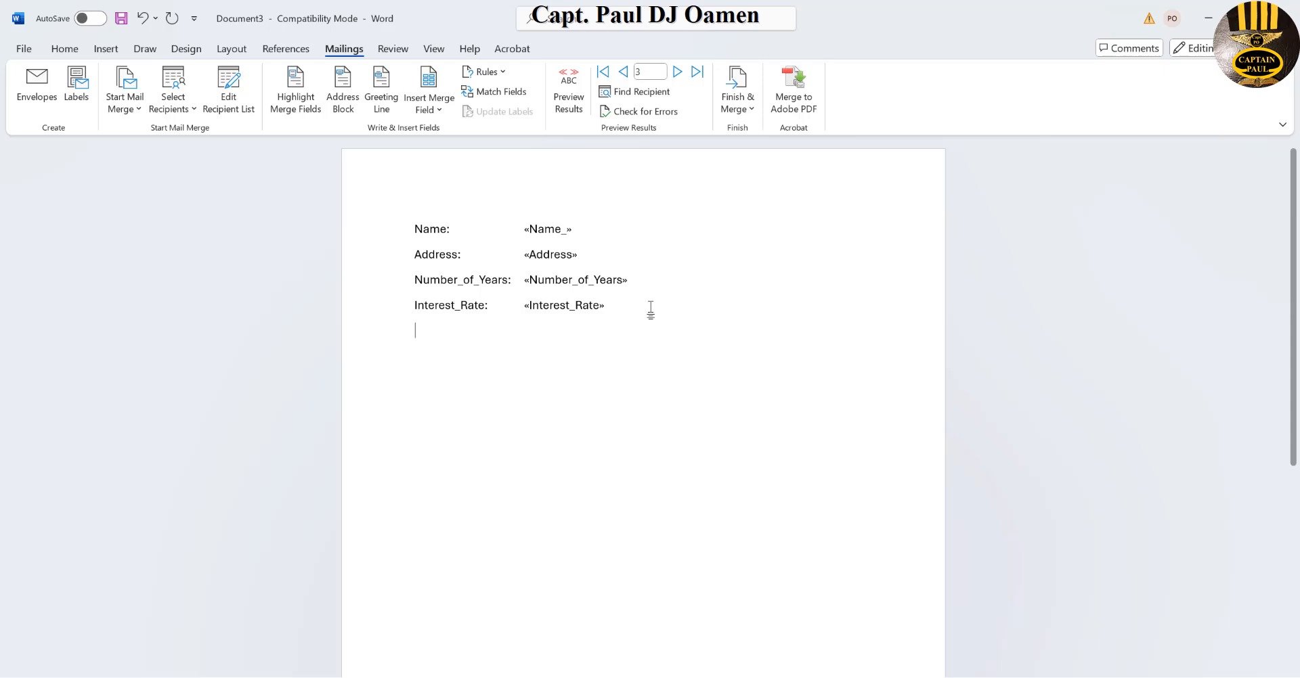
{"action": "left_click", "coordinate": [423, 103]}
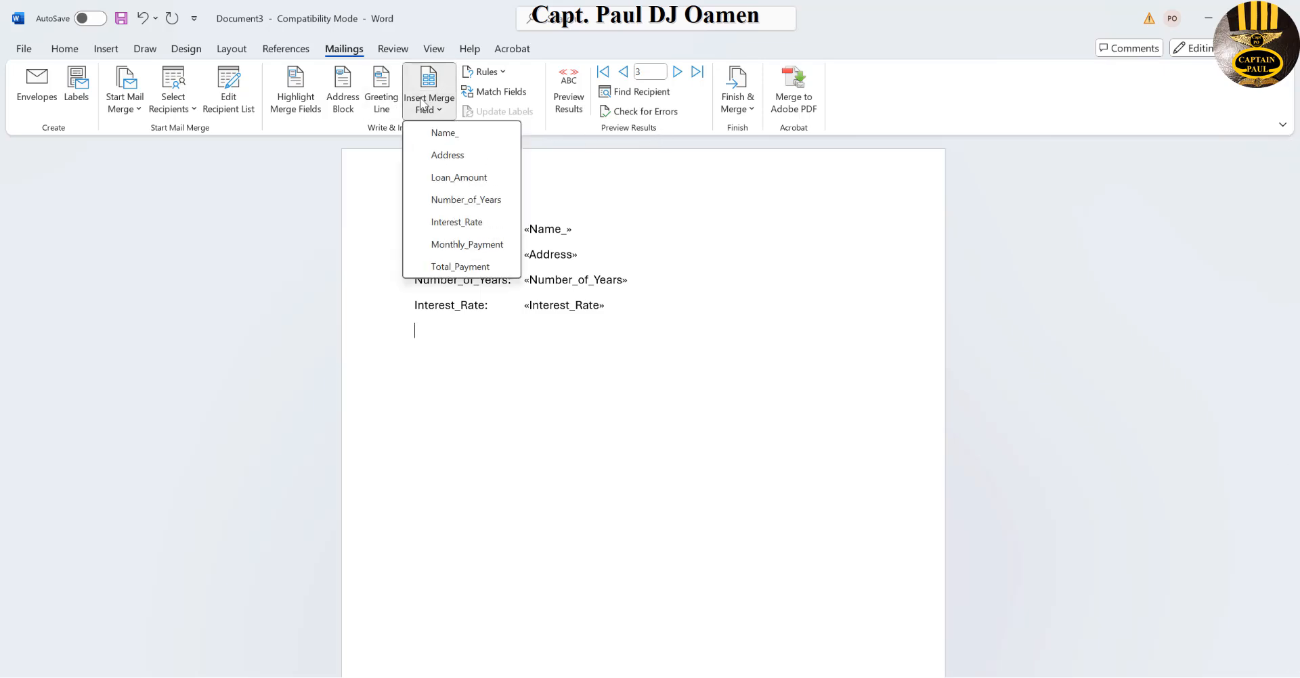
{"action": "left_click", "coordinate": [446, 245]}
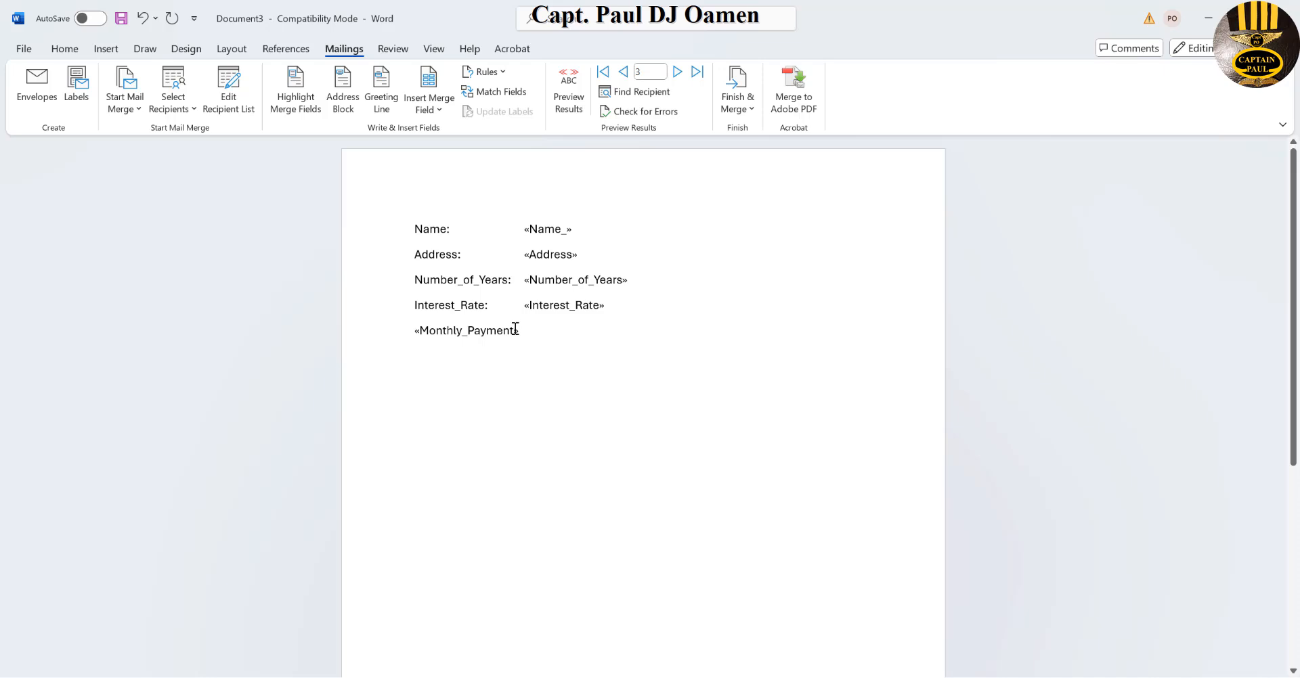
{"action": "left_click_drag", "start_coordinate": [516, 328], "coordinate": [418, 327]}
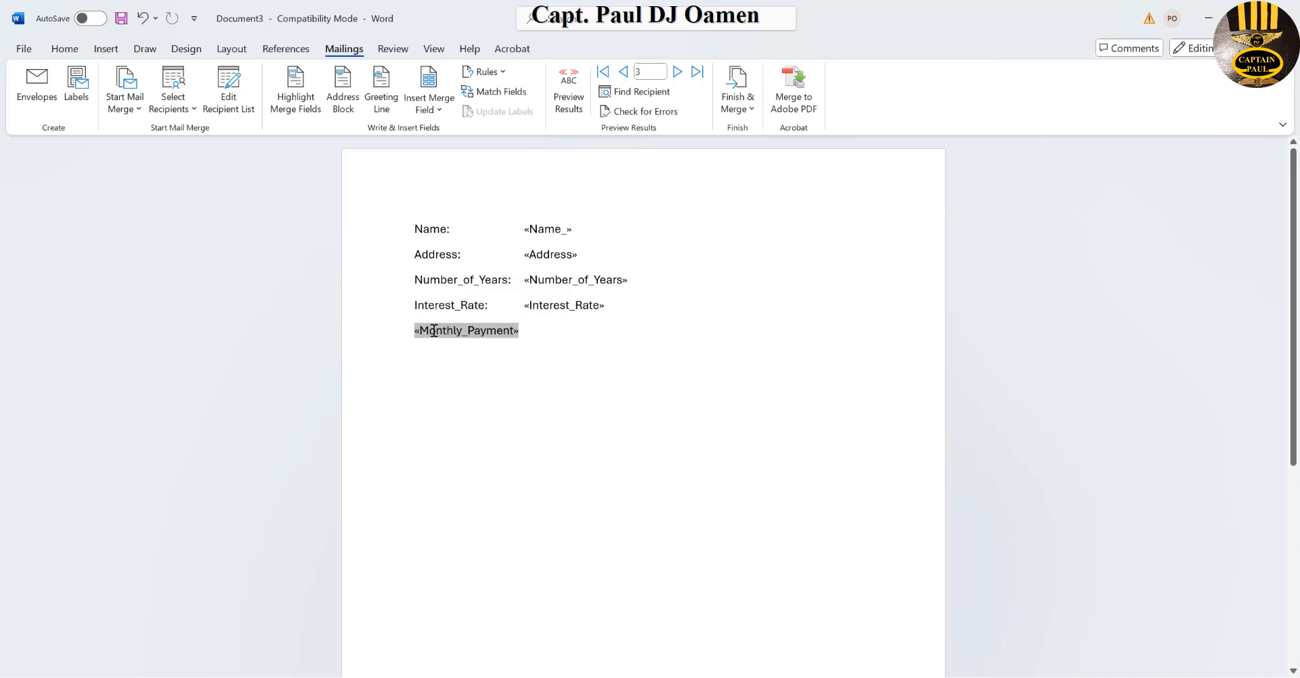
{"action": "type", "text": "Monthly_Payment"}
{"action": "type", "text": ":"}
{"action": "key", "text": "Tab"}
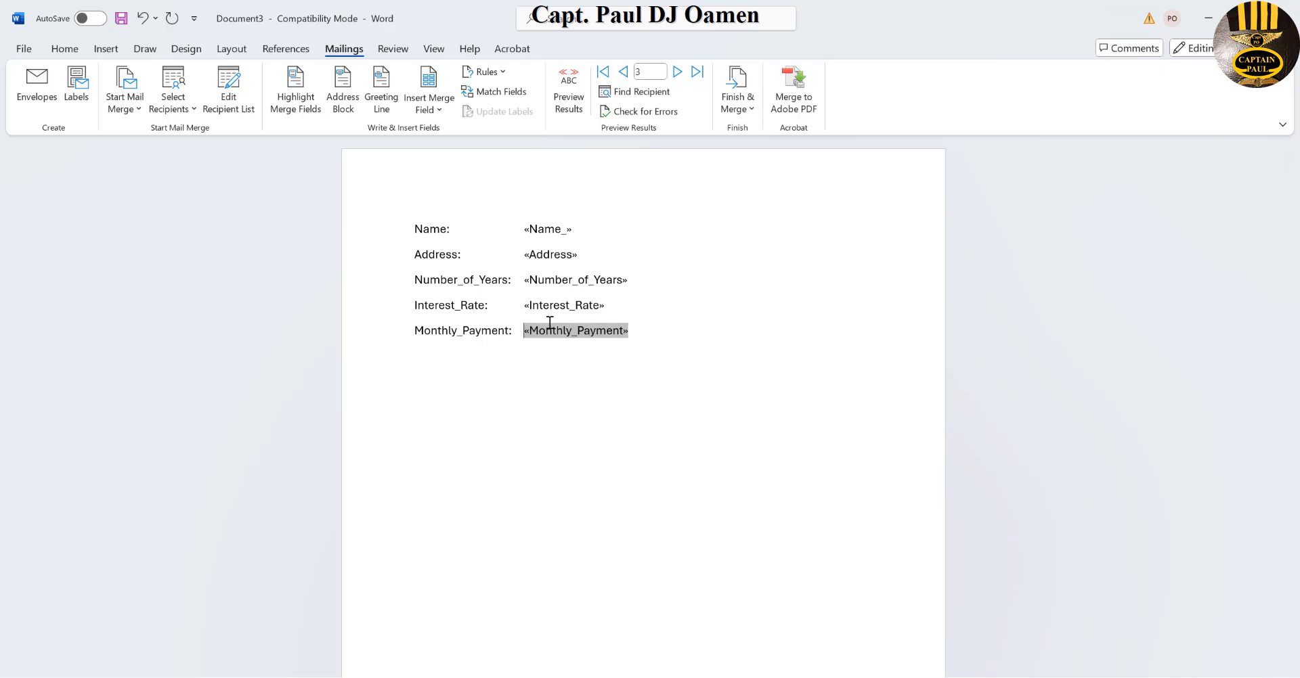
- Insert the Total_Payment merge field on a new line and precede it with the tab-separated label "Total_Payment»:"
{"action": "left_click", "coordinate": [636, 327]}
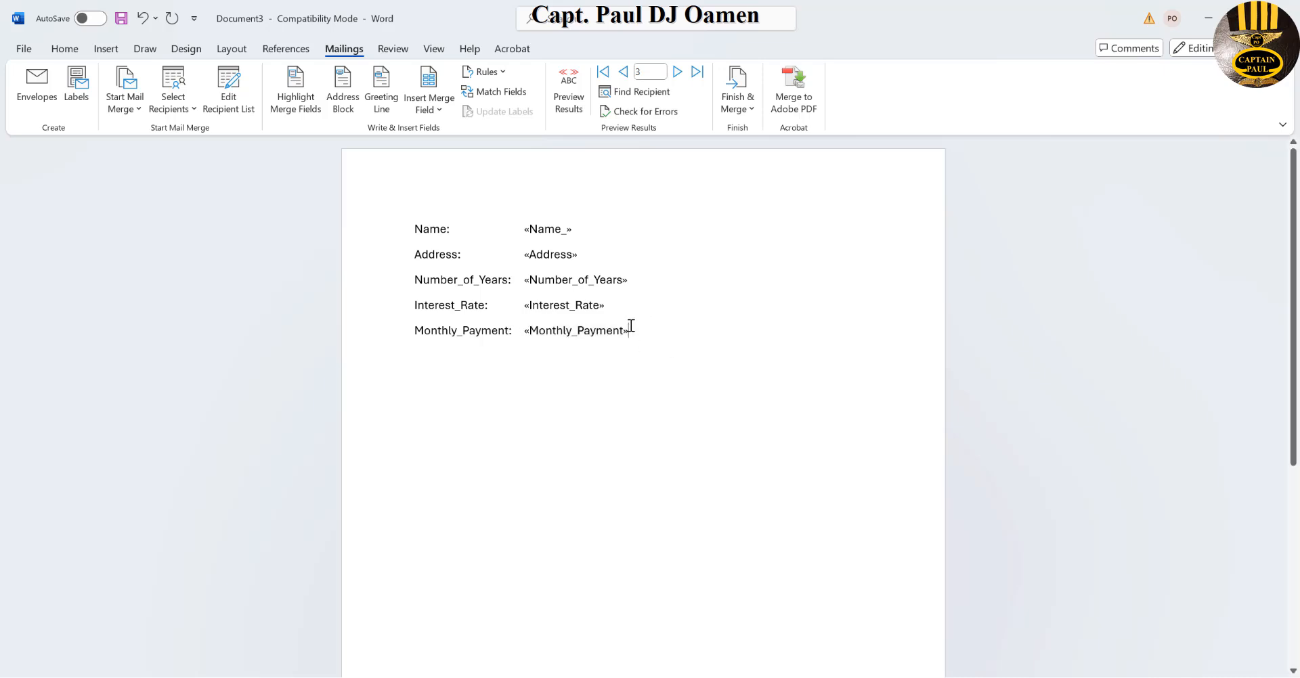
{"action": "key", "text": "Return"}
{"action": "left_click", "coordinate": [437, 109]}
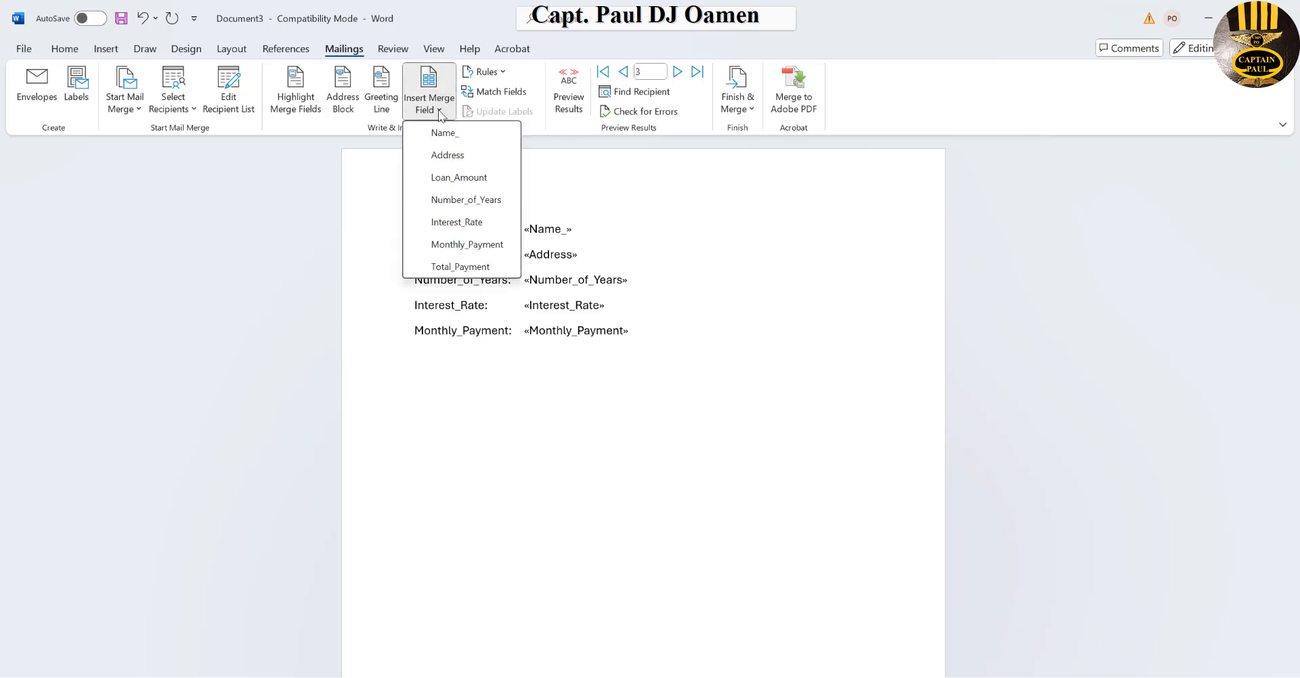
{"action": "left_click", "coordinate": [466, 268]}
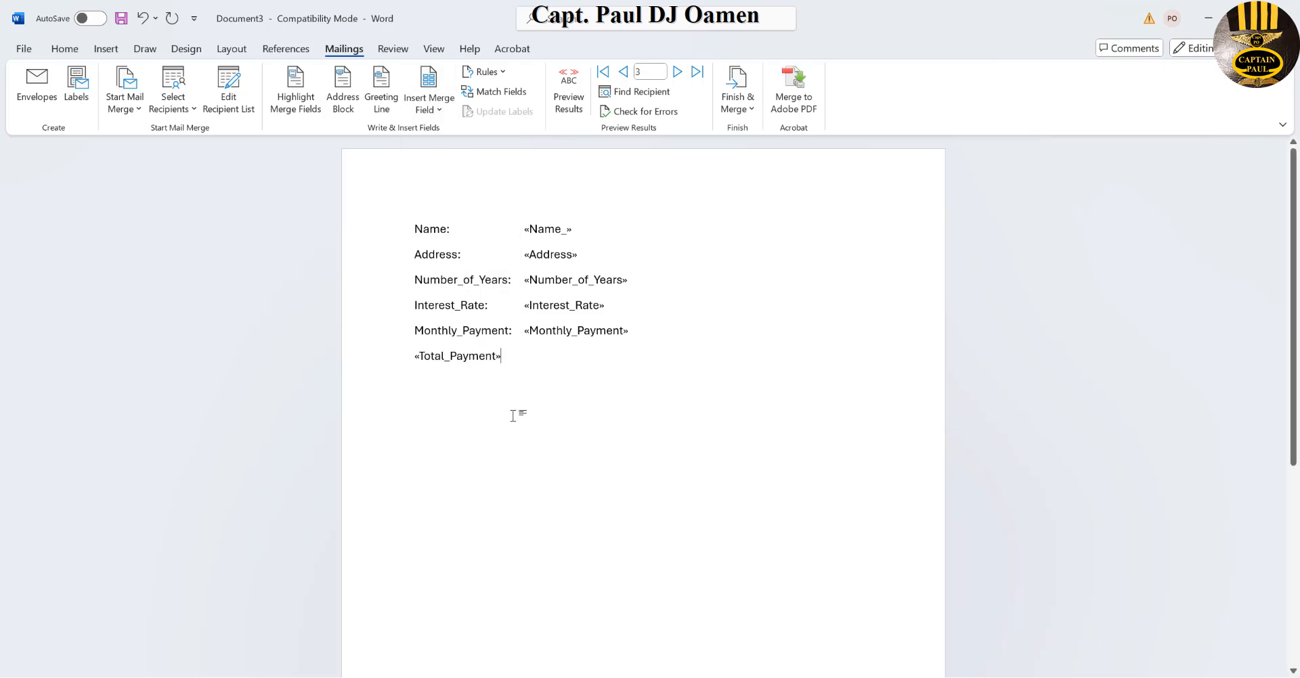
{"action": "left_click_drag", "start_coordinate": [500, 357], "coordinate": [412, 357]}
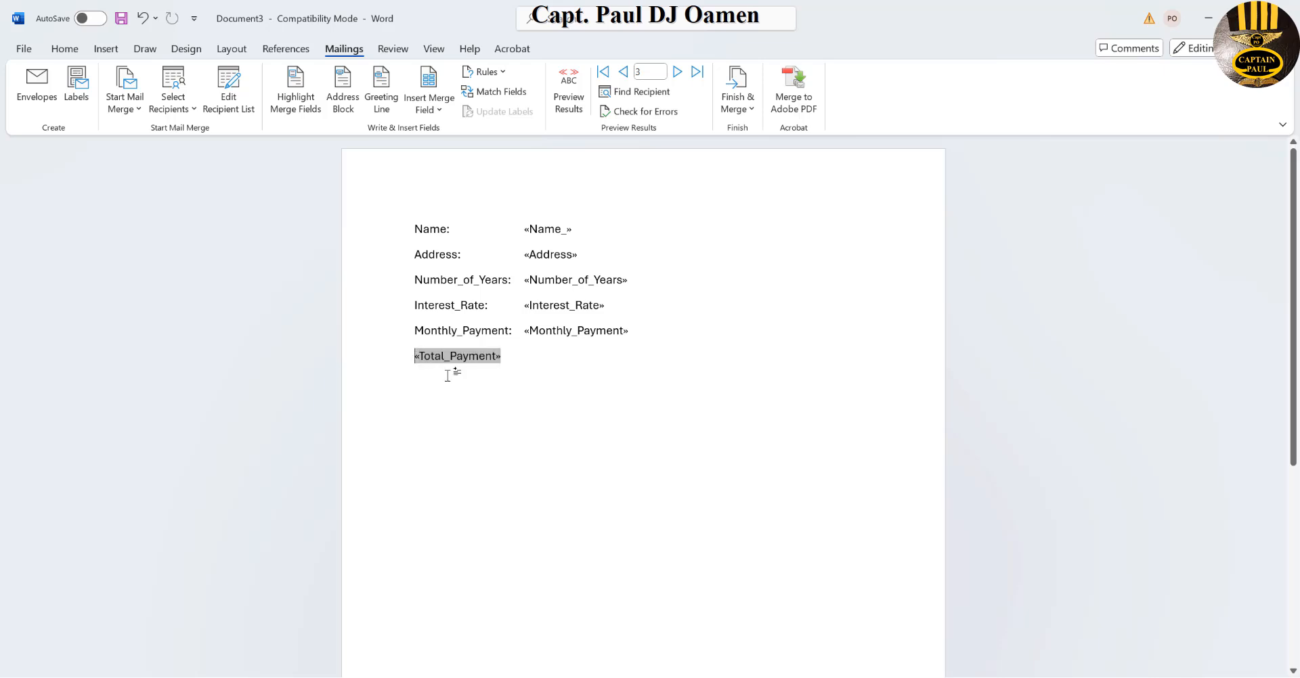
{"action": "type", "text": "Total_Payment»"}
{"action": "type", "text": ":"}
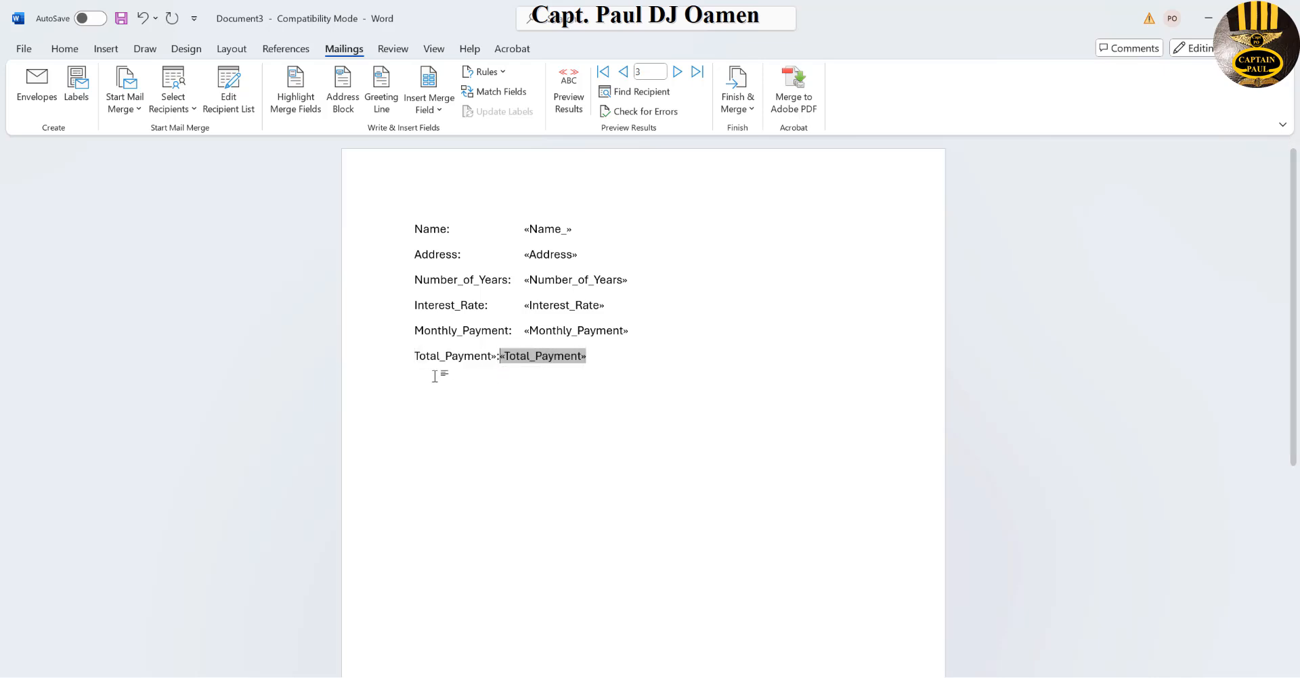
{"action": "key", "text": "Tab"}
{"action": "left_click", "coordinate": [705, 356]}
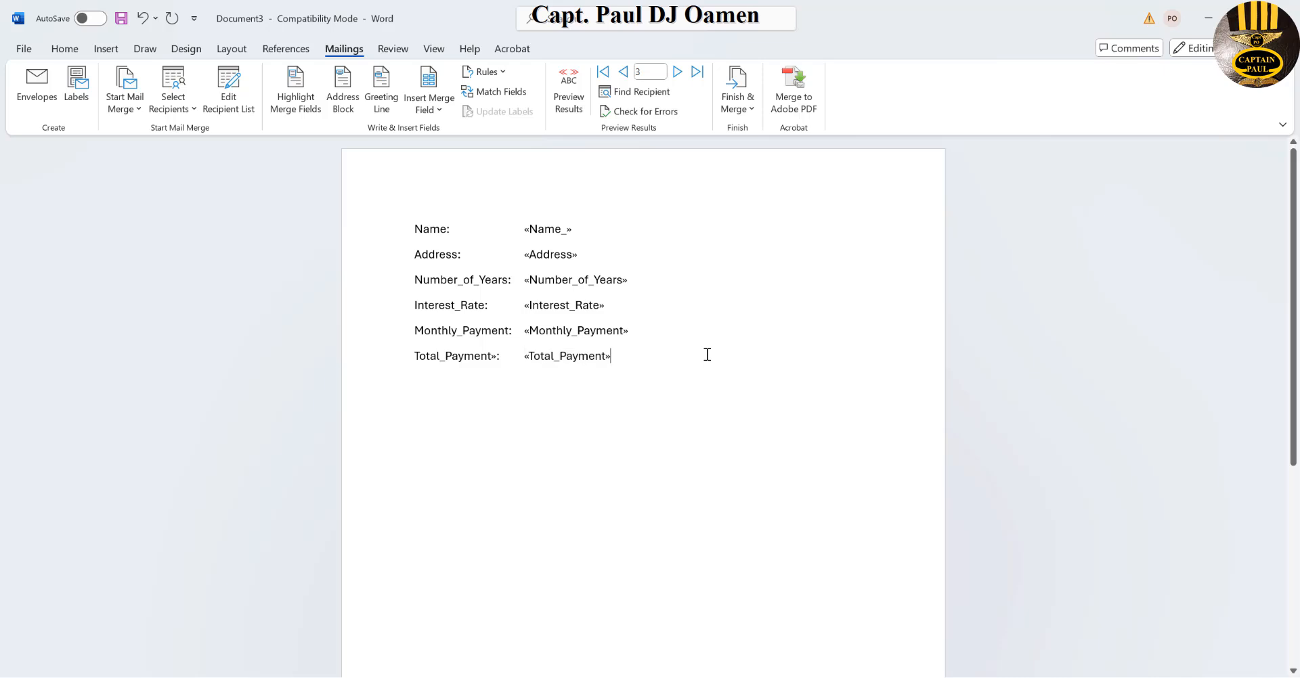
- Preview the merge results, advance three recipients to record 6, and go back to record 5
{"action": "left_click", "coordinate": [568, 107]}
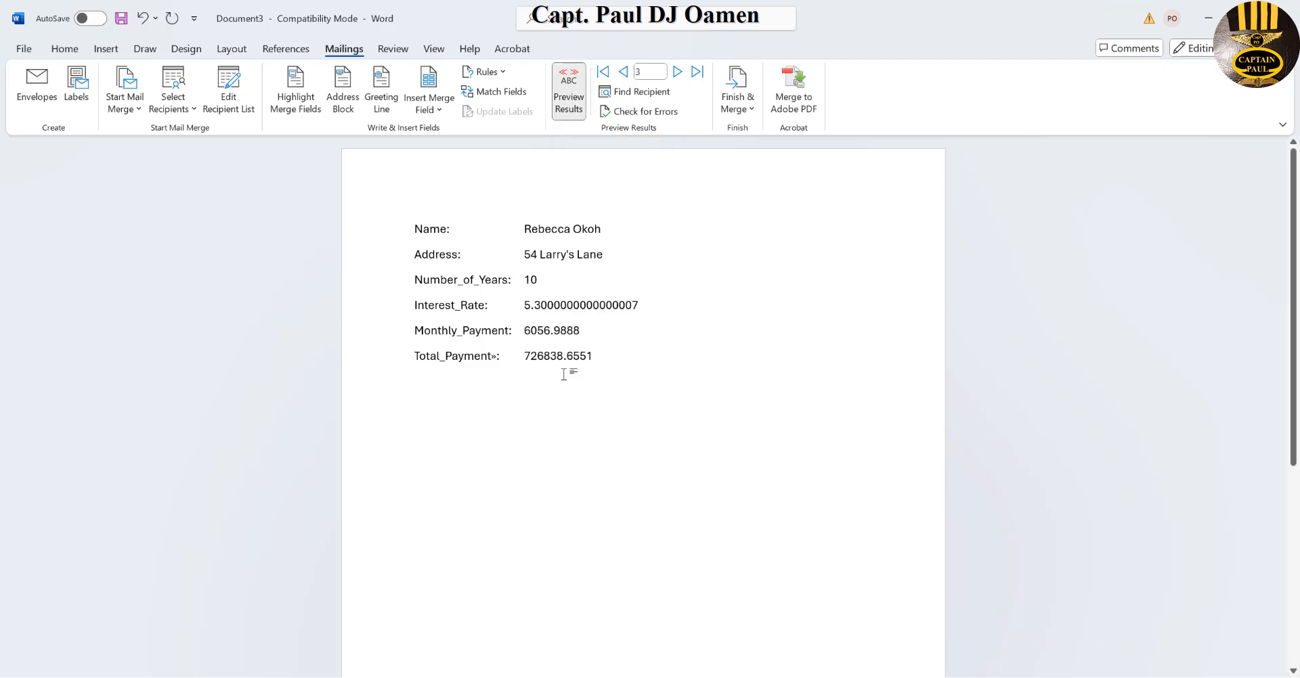
{"action": "left_click", "coordinate": [677, 72]}
{"action": "left_click", "coordinate": [677, 72]}
{"action": "left_click", "coordinate": [677, 71]}
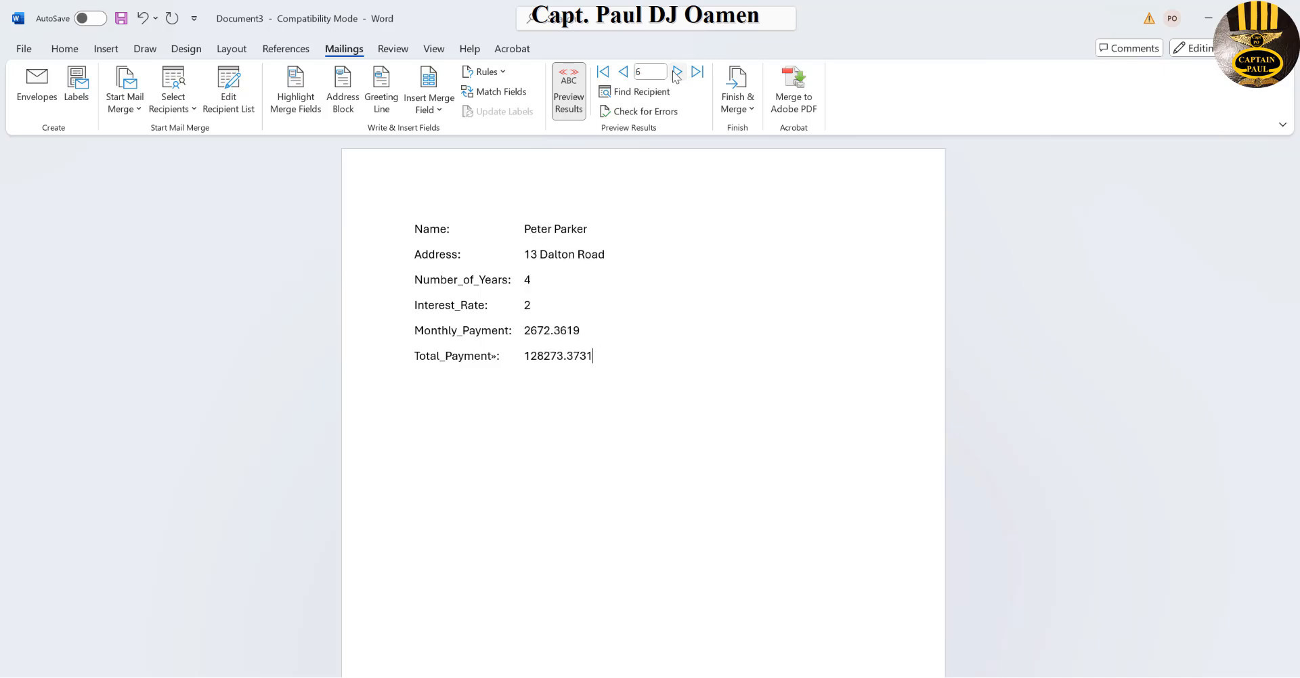
{"action": "left_click", "coordinate": [623, 71]}
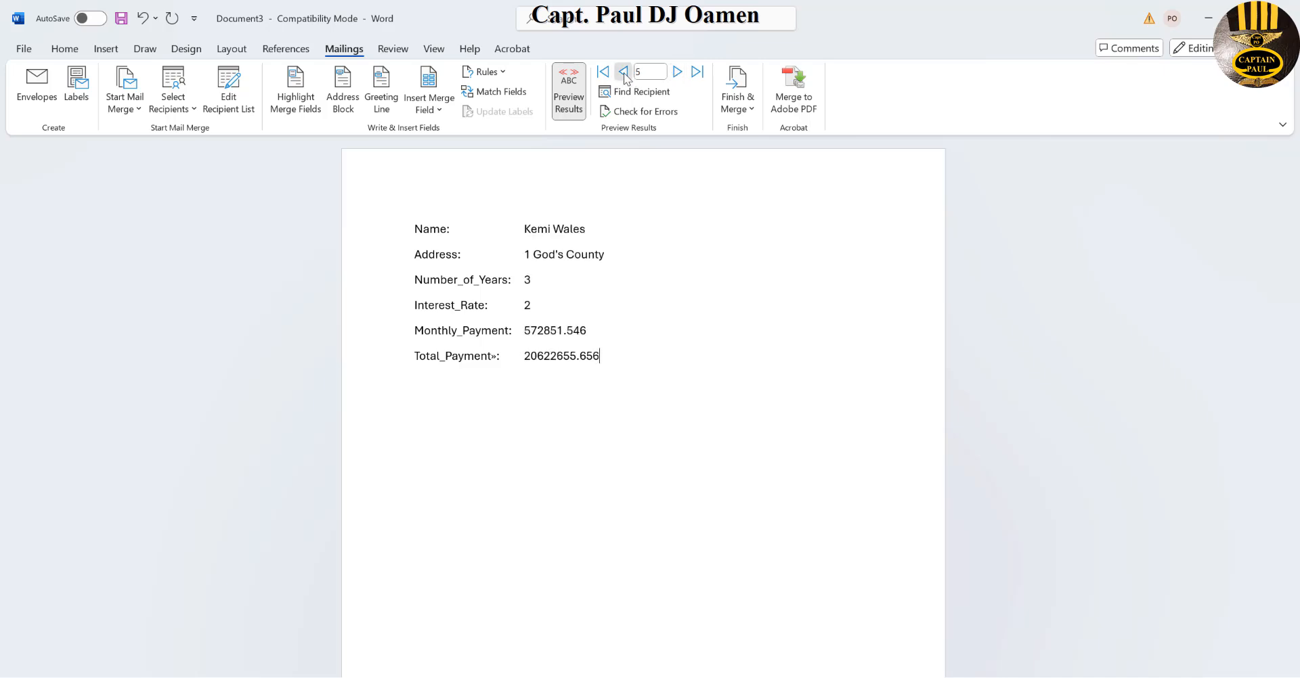
- Return the preview to record 2 and generate placeholder body text below the merge fields with =rand(4,4), leaving blank lines above it
{"action": "left_click", "coordinate": [623, 71]}
{"action": "left_click", "coordinate": [623, 72]}
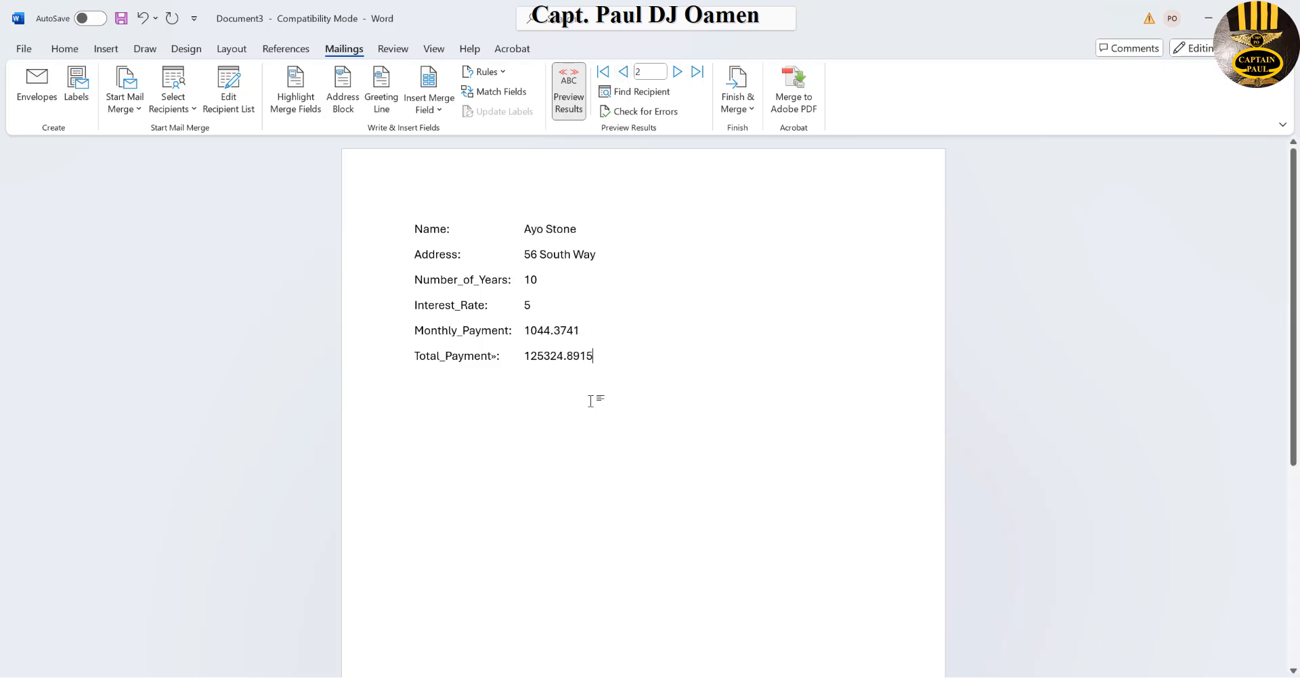
{"action": "left_click", "coordinate": [428, 405]}
{"action": "key", "text": "Return"}
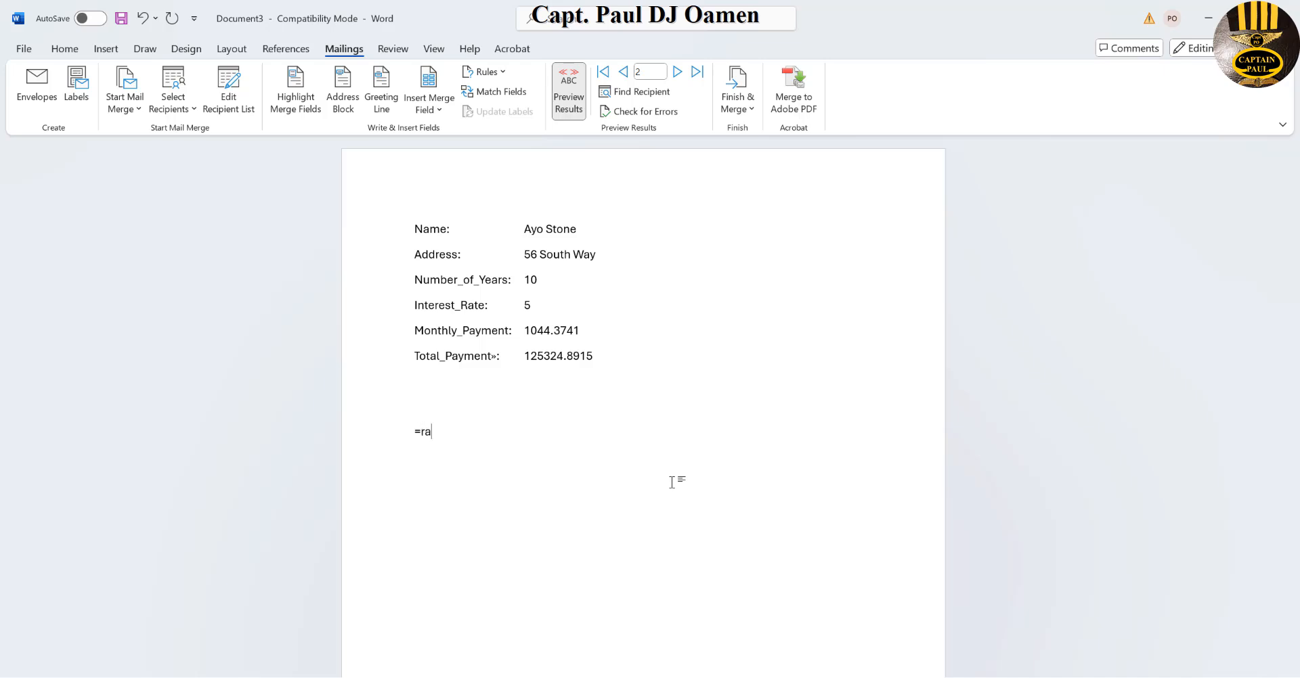
{"action": "type", "text": "=rand"}
{"action": "type", "text": "(4,4)"}
{"action": "key", "text": "Return"}
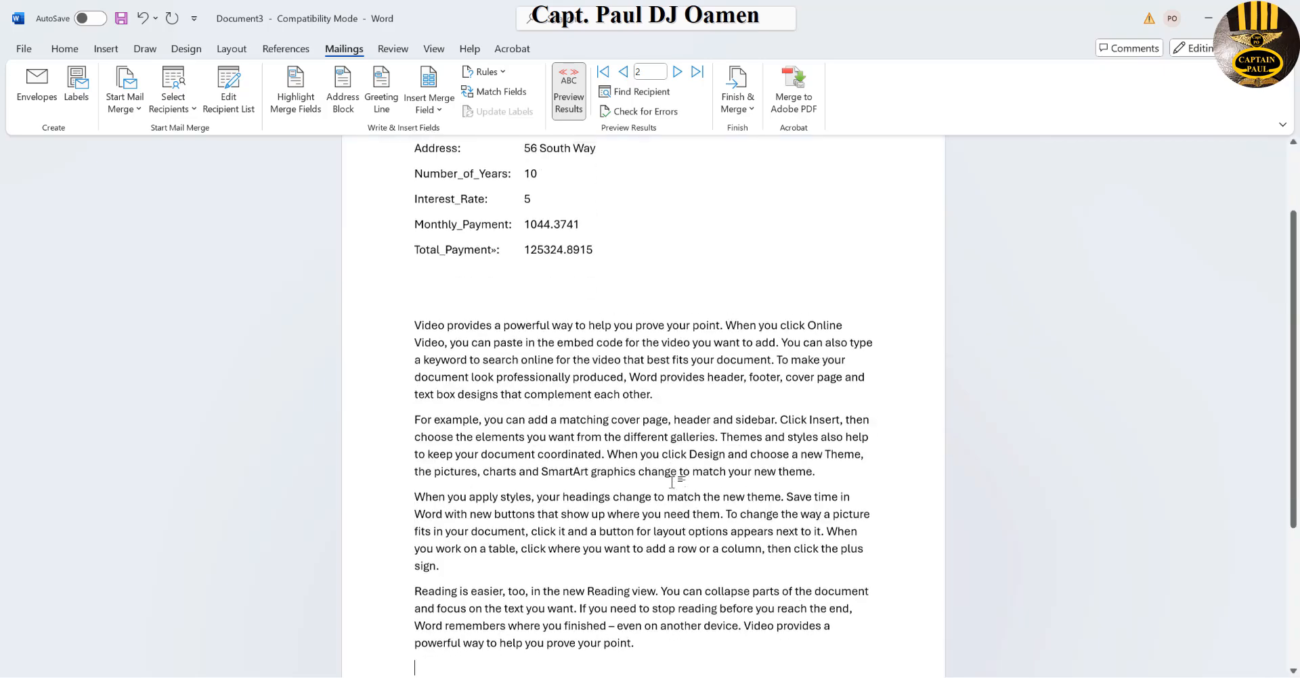
- Preview the letter with its body text for the recipients up to record 5, and go back to record 4
{"action": "scroll", "coordinate": [317, 482], "scroll_direction": "up", "scroll_amount": 2}
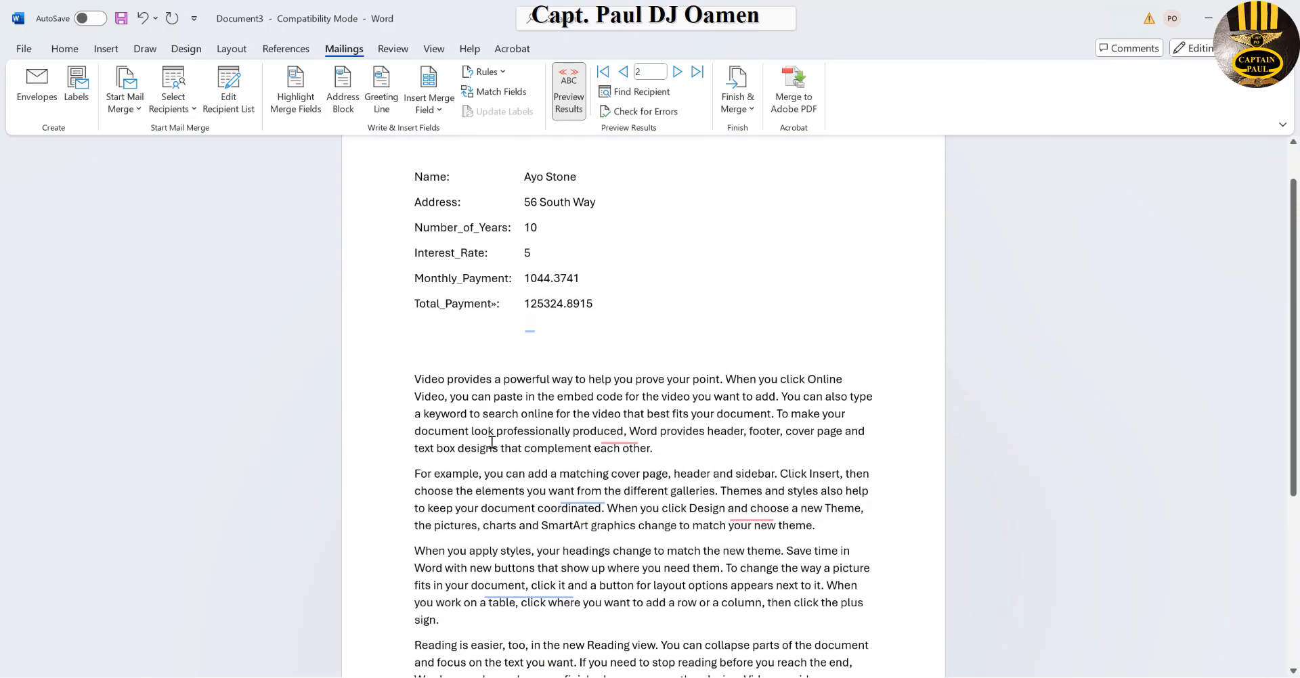
{"action": "left_click", "coordinate": [677, 72]}
{"action": "left_click", "coordinate": [677, 72]}
{"action": "left_click", "coordinate": [677, 72]}
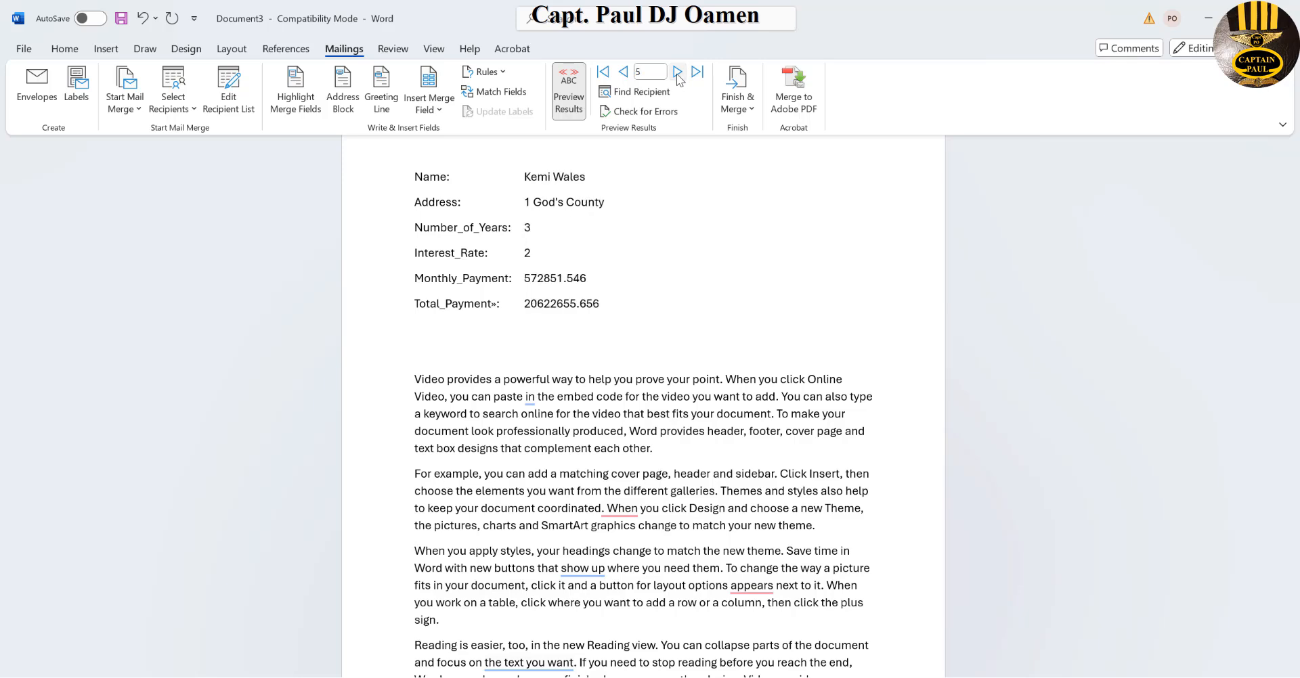
{"action": "left_click", "coordinate": [623, 72]}
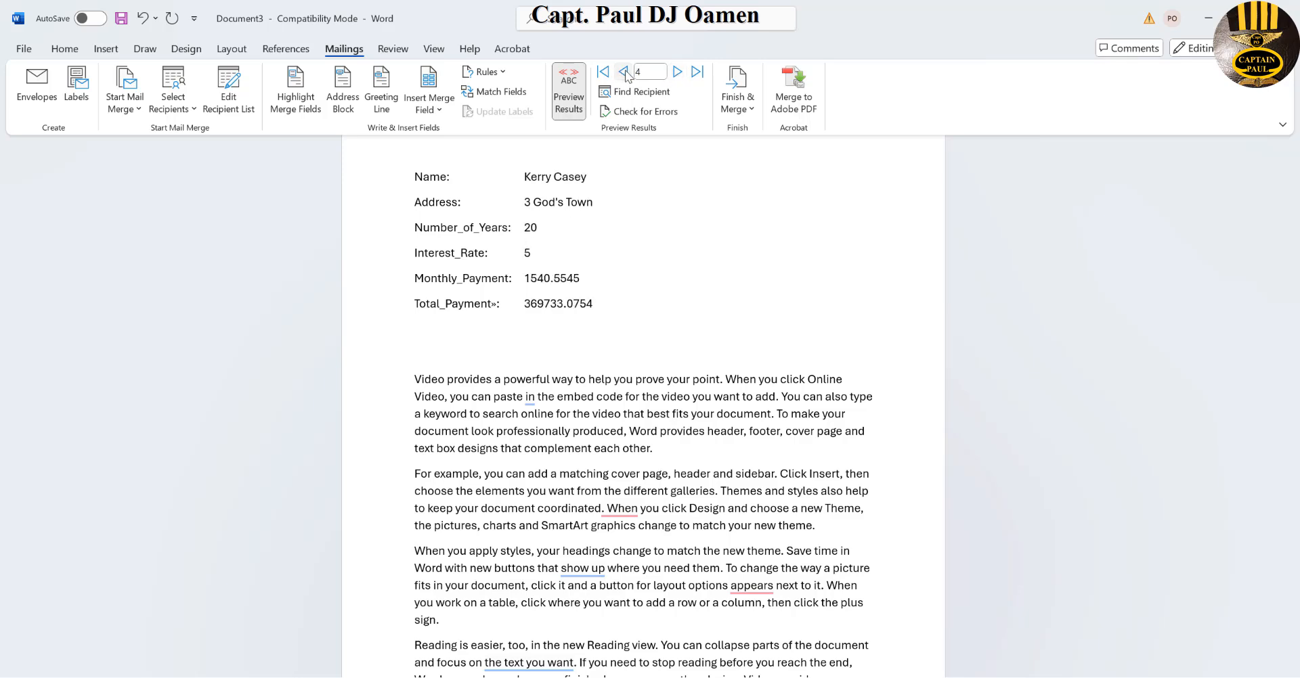
- Delete one blank line between the Total_Payment line and the first body paragraph
{"action": "left_click", "coordinate": [499, 334]}
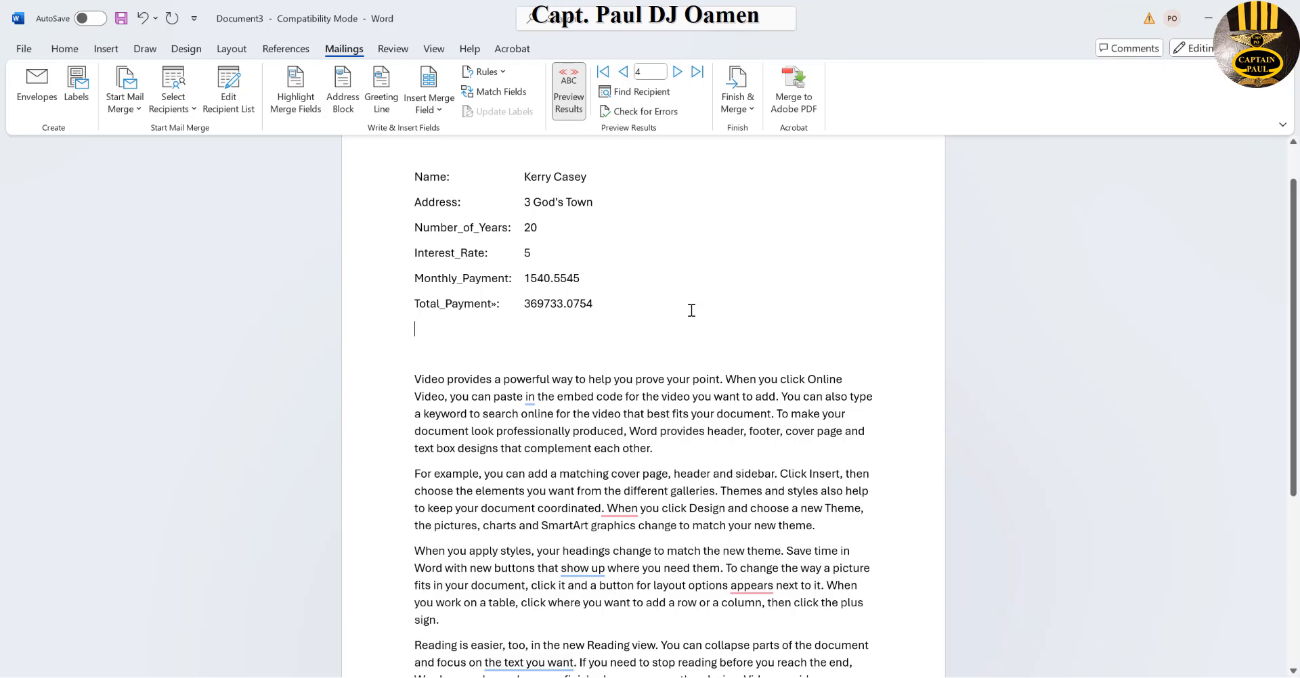
{"action": "key", "text": "Delete"}
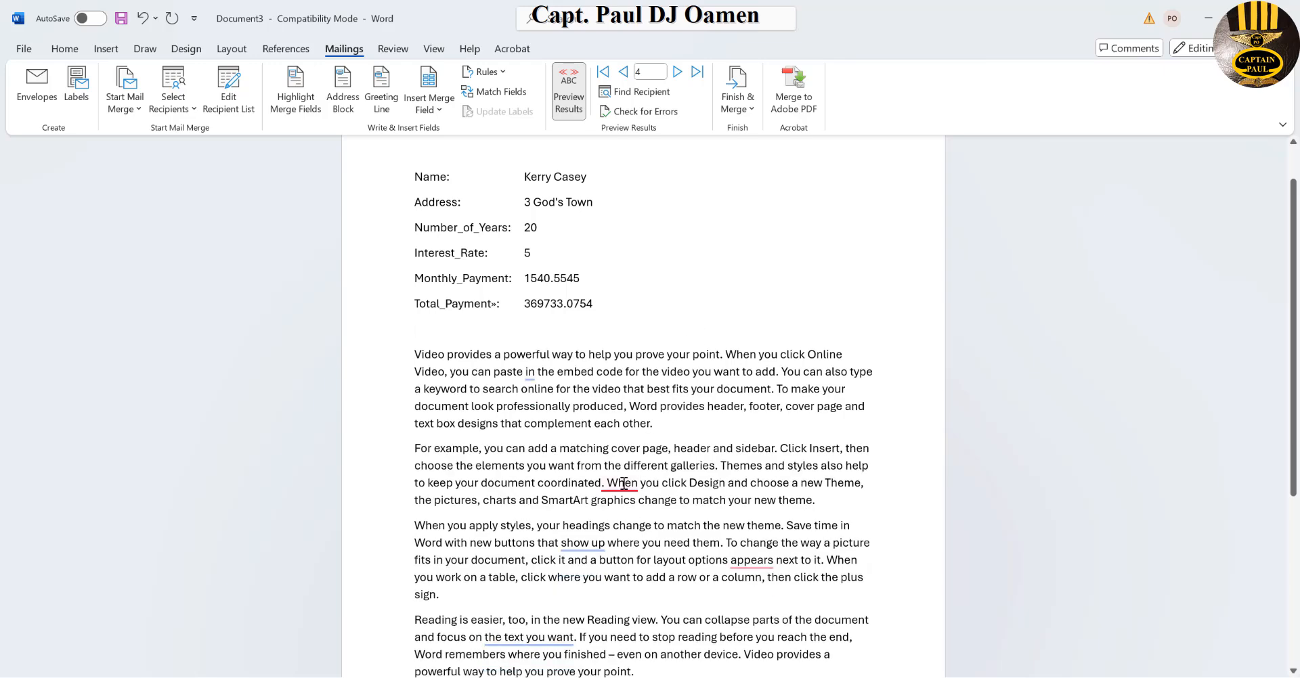
{"action": "mouse_move", "coordinate": [620, 483]}
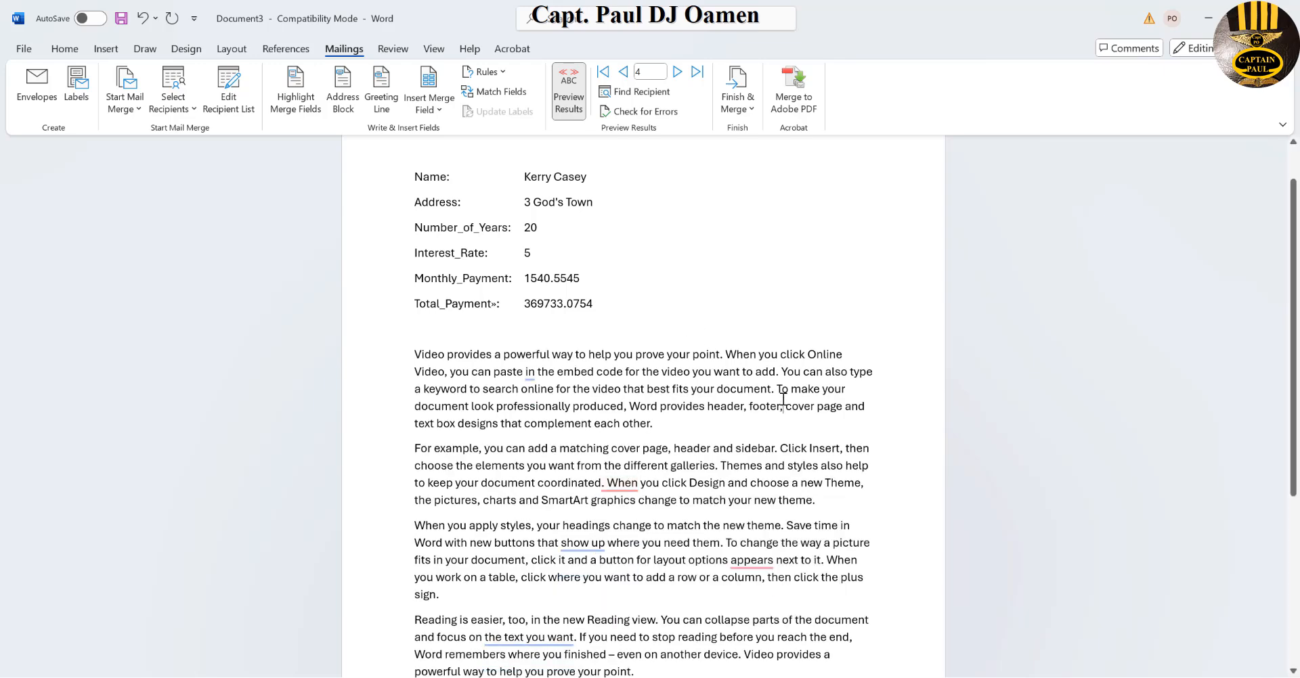